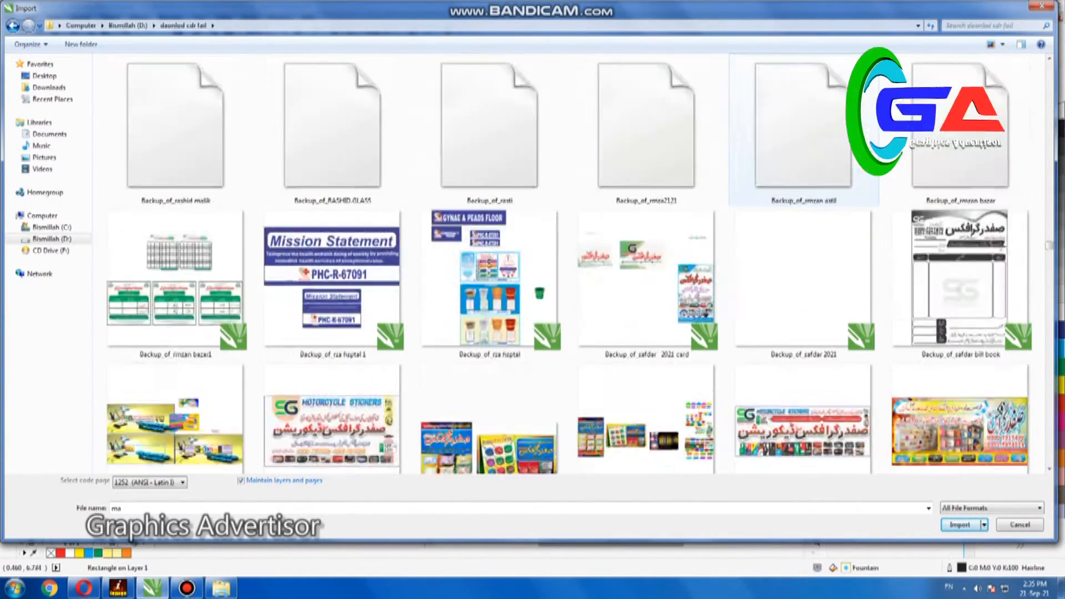
Find an earlier Eid Milad banner among the backup files in the import folder and import it, merging the duplicate styles
{"action": "scroll", "coordinate": [799, 133], "scroll_direction": "up", "scroll_amount": 10}
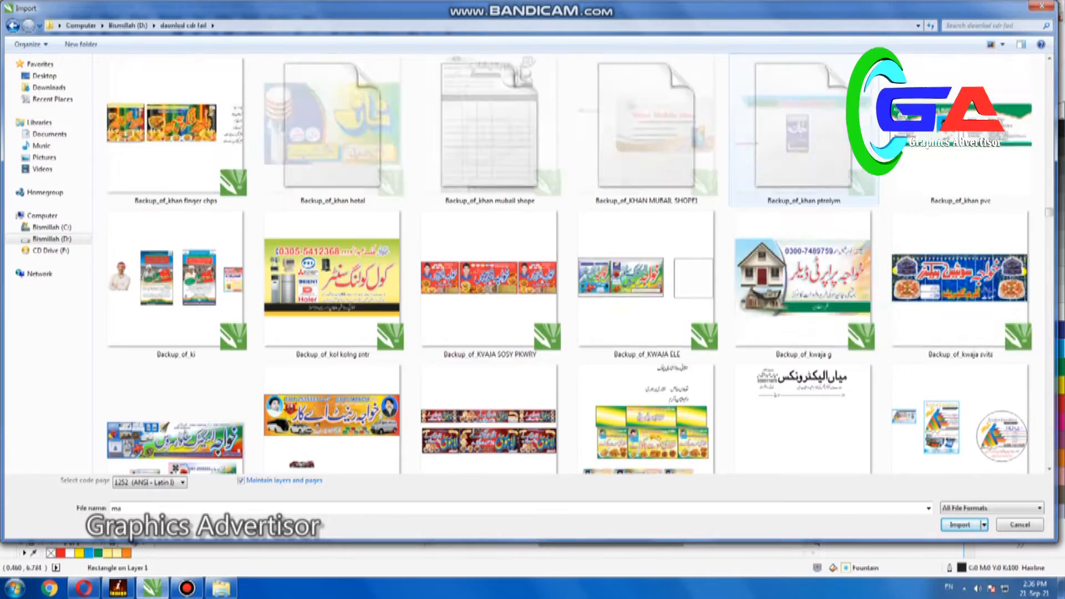
{"action": "scroll", "coordinate": [799, 133], "scroll_direction": "up", "scroll_amount": 15}
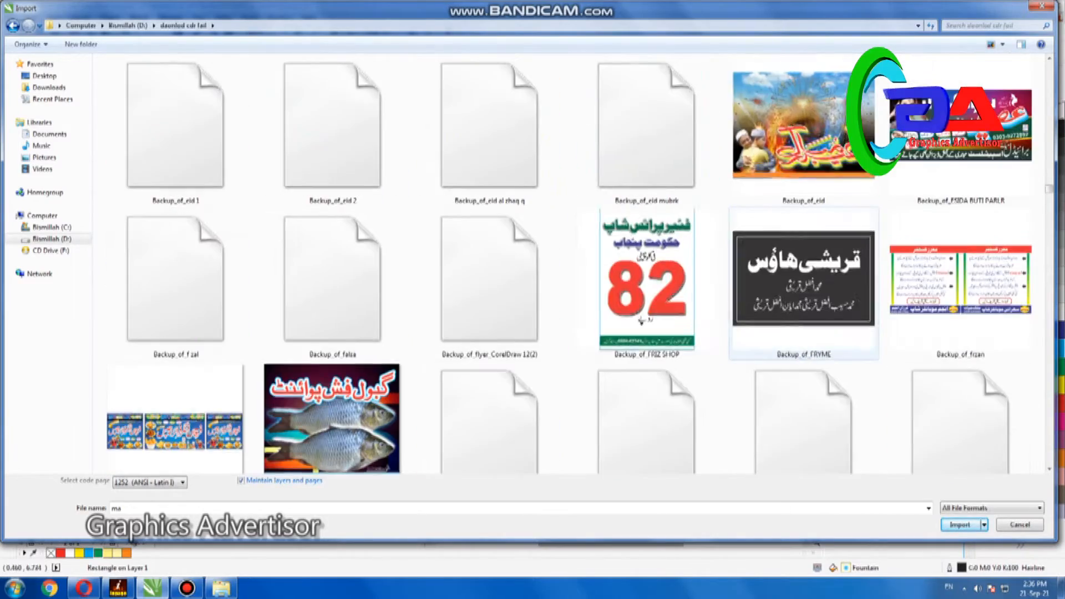
{"action": "scroll", "coordinate": [899, 133], "scroll_direction": "up", "scroll_amount": 10}
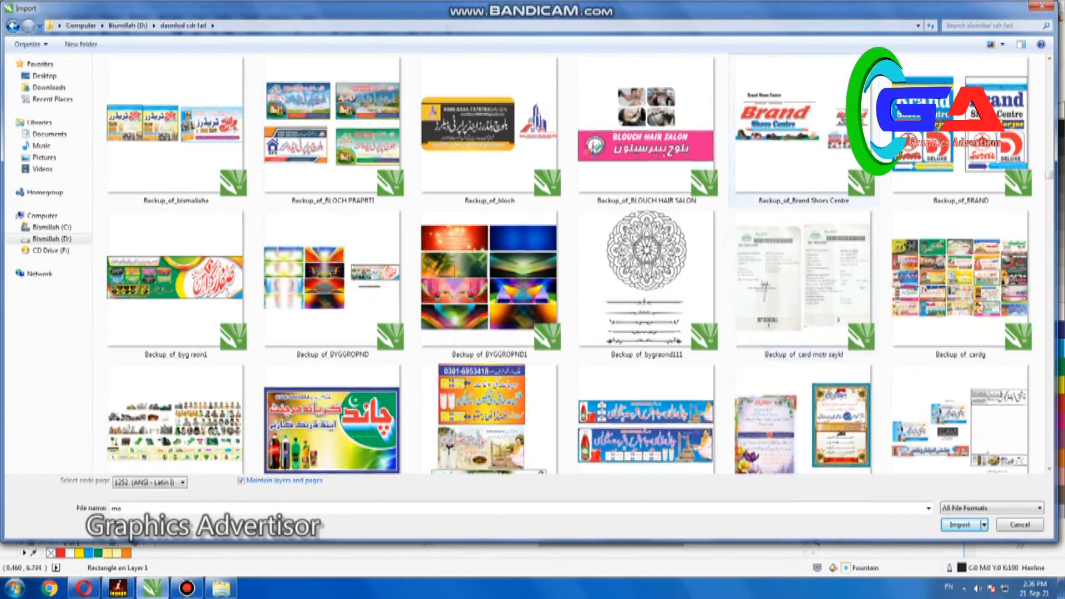
{"action": "scroll", "coordinate": [793, 213], "scroll_direction": "up", "scroll_amount": 5}
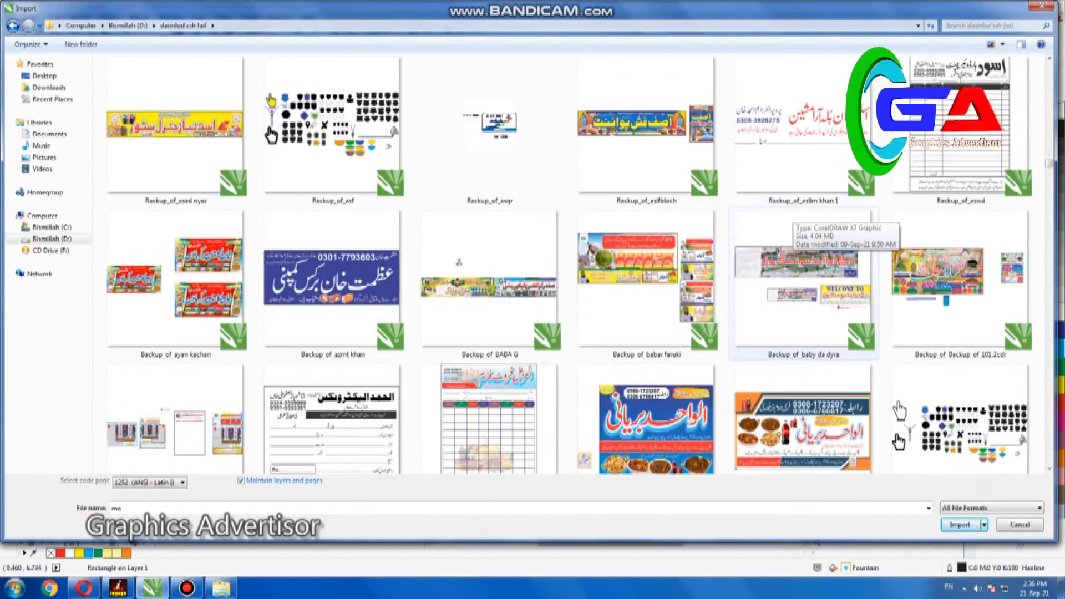
{"action": "scroll", "coordinate": [857, 289], "scroll_direction": "down", "scroll_amount": 3}
{"action": "scroll", "coordinate": [857, 288], "scroll_direction": "up", "scroll_amount": 3}
{"action": "scroll", "coordinate": [646, 292], "scroll_direction": "up", "scroll_amount": 10}
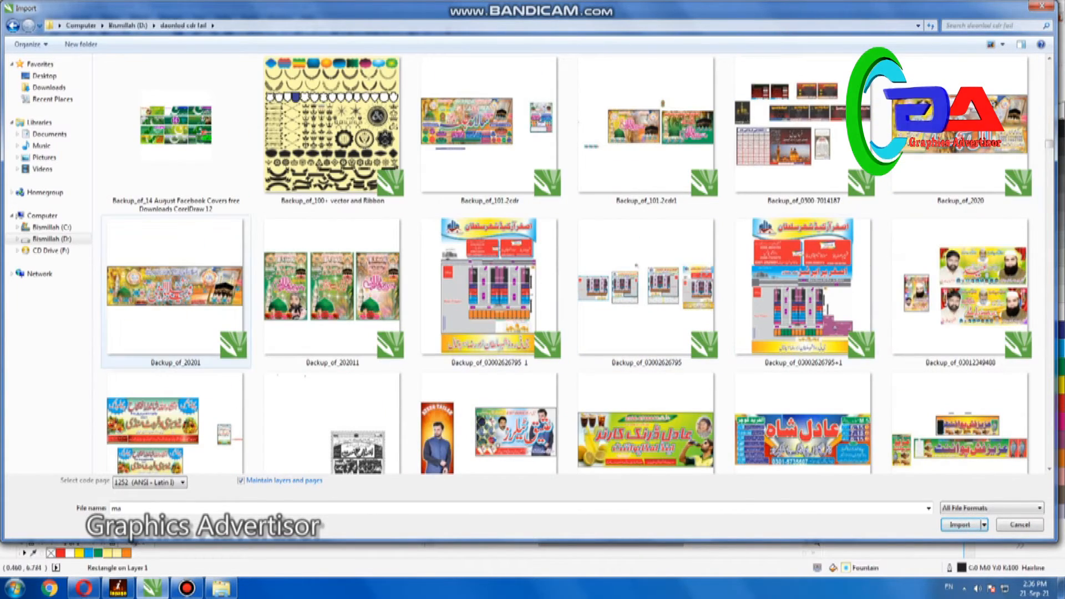
{"action": "key", "text": "Return"}
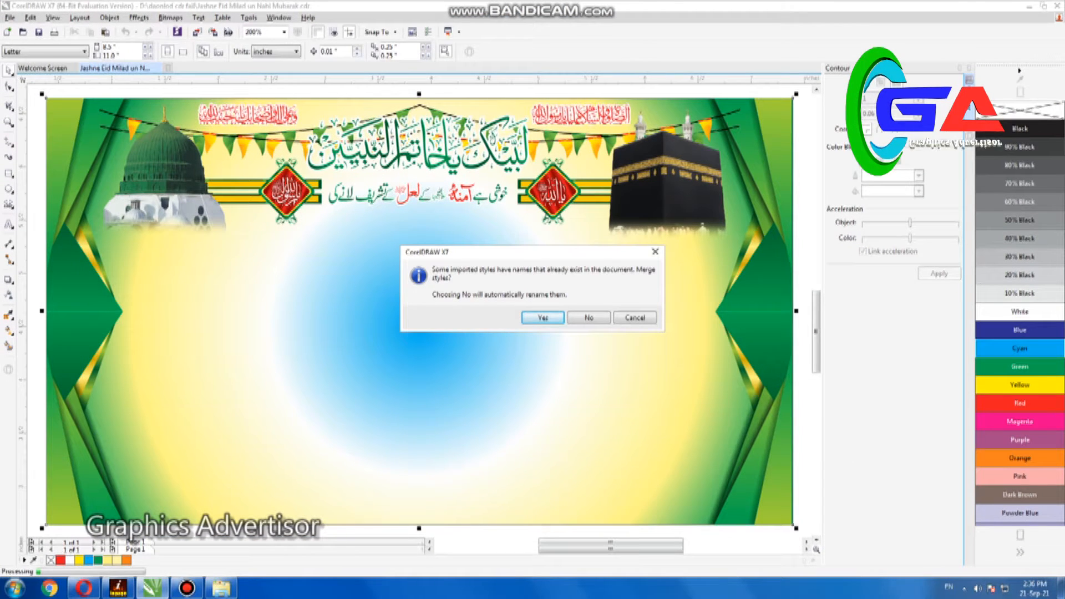
{"action": "key", "text": "Return"}
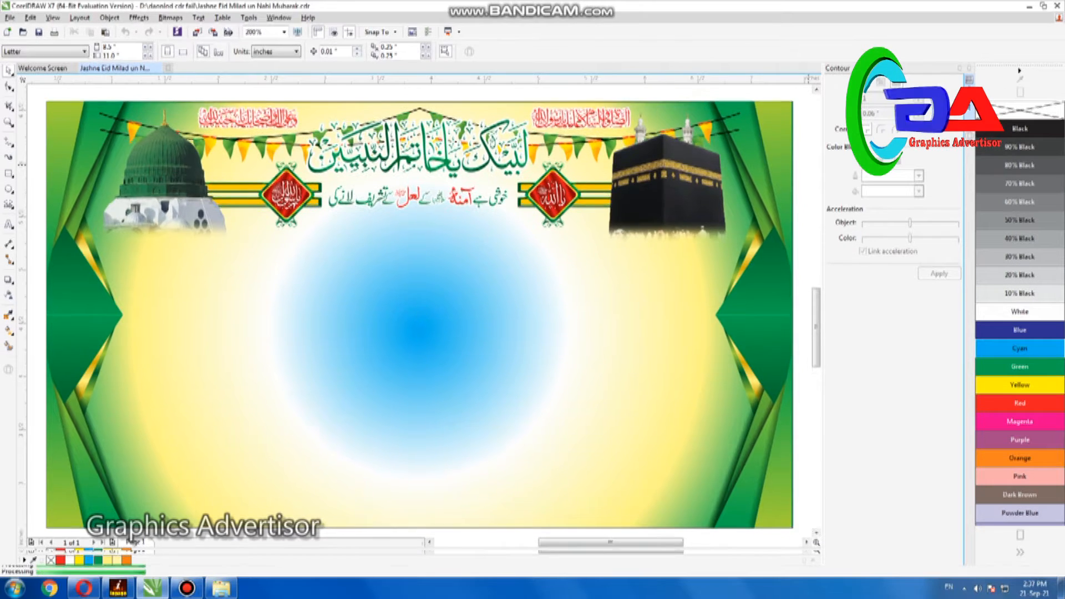
Place the imported banner beside the green one, move its title calligraphy onto the green banner, and delete the rest
{"action": "key", "text": "F4"}
{"action": "key", "text": "Escape"}
{"action": "left_click_drag", "start_coordinate": [620, 305], "coordinate": [674, 263]}
{"action": "left_click_drag", "start_coordinate": [599, 310], "coordinate": [228, 344]}
{"action": "right_click", "coordinate": [229, 344]}
{"action": "key", "text": "Escape"}
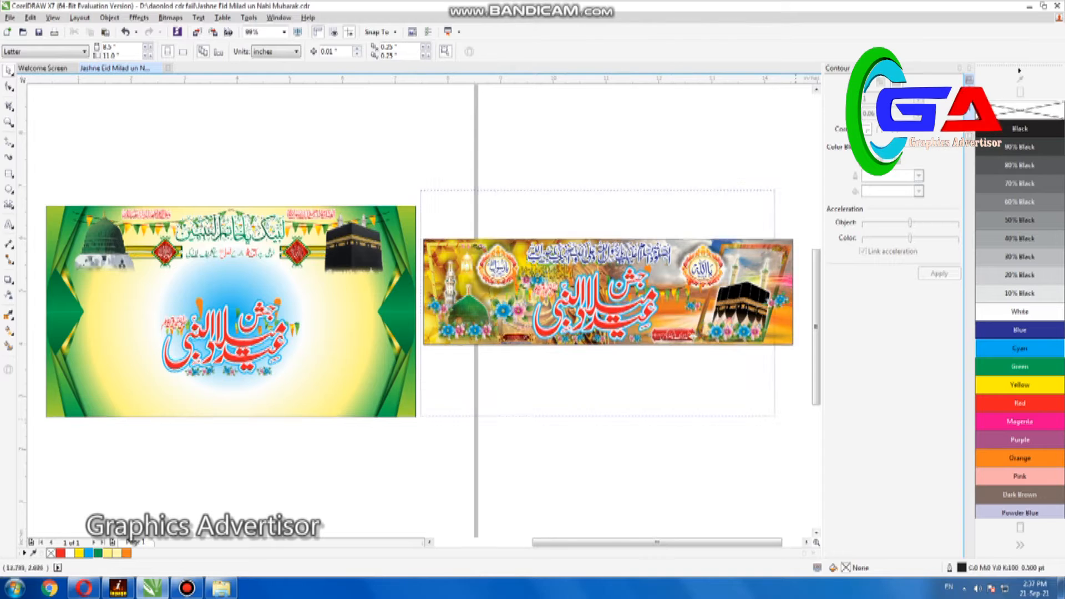
{"action": "left_click_drag", "start_coordinate": [775, 416], "coordinate": [804, 420]}
{"action": "key", "text": "Delete"}
Delete the orange decoration behind the title and move the red title calligraphy to the banner's lower-left edge
{"action": "key", "text": "F4"}
{"action": "left_click", "coordinate": [410, 316]}
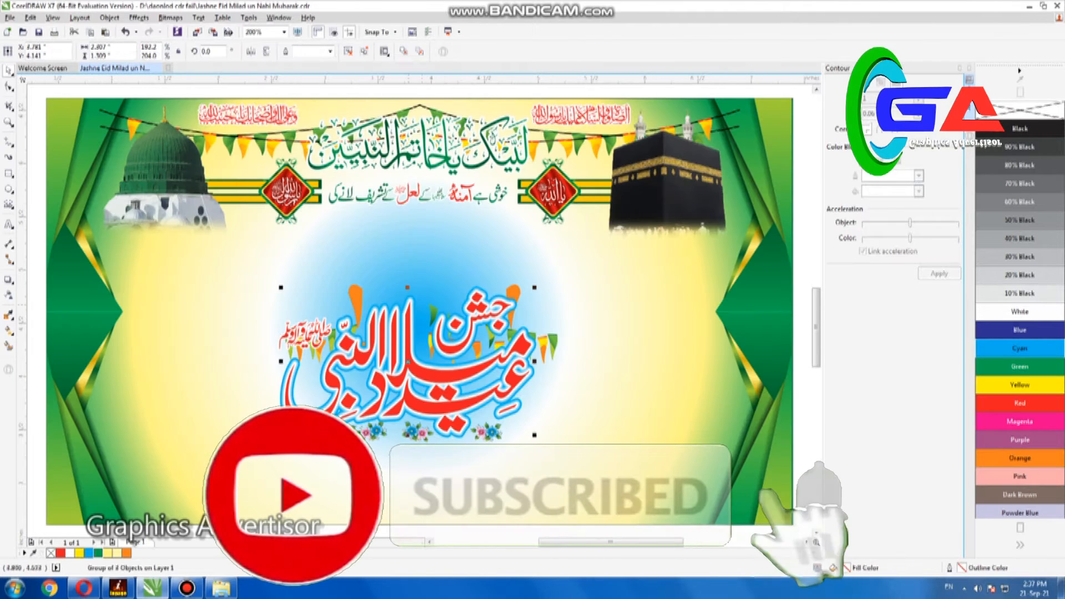
{"action": "left_click", "coordinate": [355, 295]}
{"action": "key", "text": "Delete"}
{"action": "left_click", "coordinate": [410, 345]}
{"action": "left_click_drag", "start_coordinate": [410, 345], "coordinate": [263, 480]}
Delete the bunting pieces left where the title was and move the flower clusters below the banner
{"action": "scroll", "coordinate": [395, 471], "scroll_direction": "down", "scroll_amount": 1}
{"action": "left_click_drag", "start_coordinate": [183, 372], "coordinate": [373, 420]}
{"action": "left_click_drag", "start_coordinate": [354, 405], "coordinate": [297, 389]}
{"action": "key", "text": "Delete"}
{"action": "left_click_drag", "start_coordinate": [333, 433], "coordinate": [465, 472]}
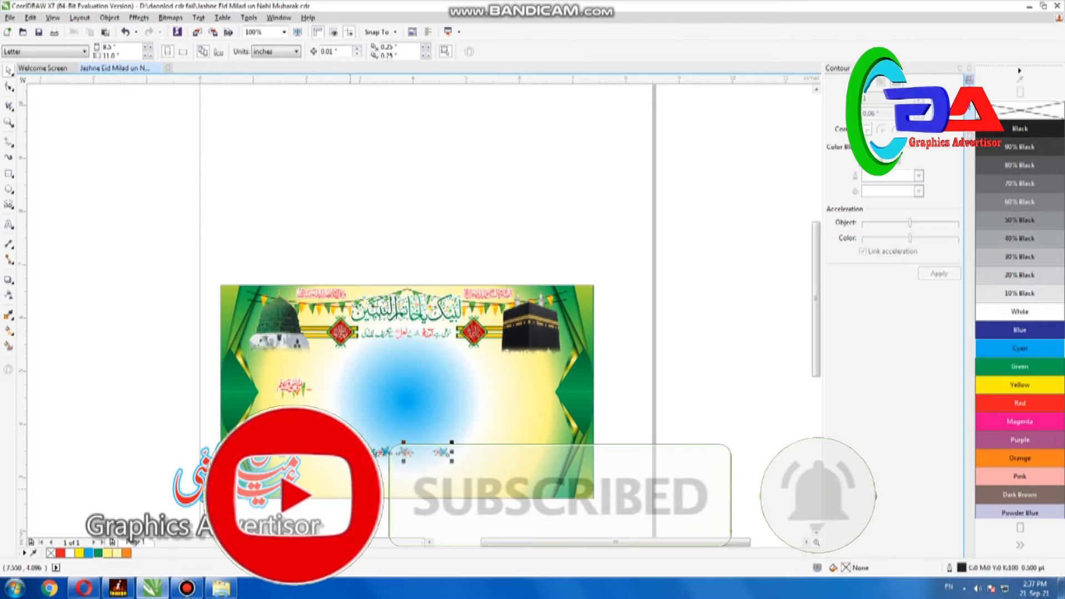
{"action": "left_click_drag", "start_coordinate": [390, 452], "coordinate": [409, 506]}
Delete the leftover green and orange bunting pieces around the small red salutation calligraphy
{"action": "scroll", "coordinate": [352, 504], "scroll_direction": "up", "scroll_amount": 1}
{"action": "left_click", "coordinate": [9, 122]}
{"action": "left_click_drag", "start_coordinate": [200, 209], "coordinate": [360, 348]}
{"action": "key", "text": "space"}
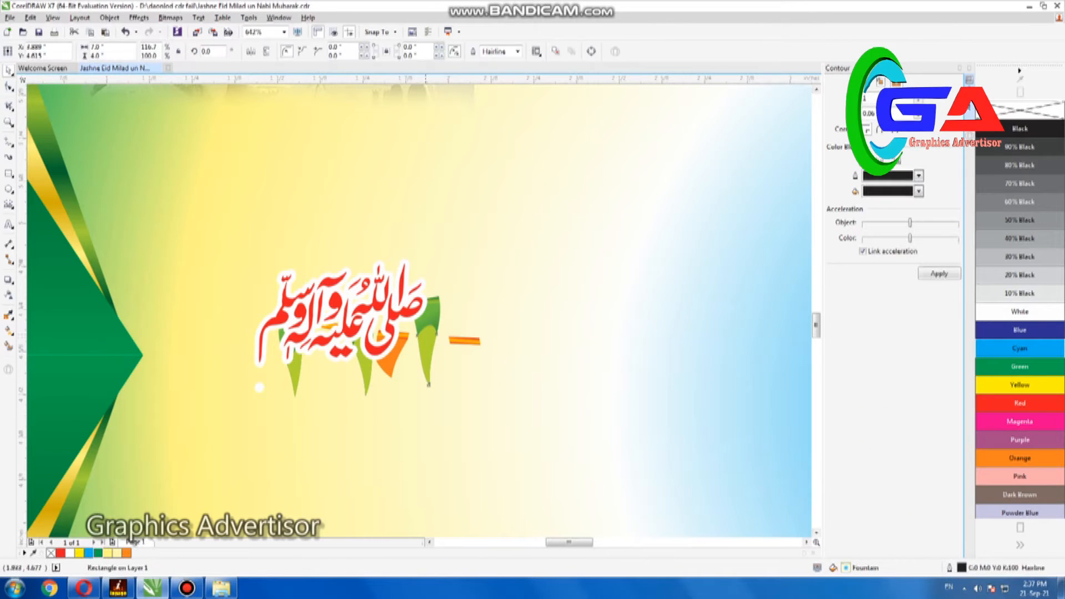
{"action": "key", "text": "Delete"}
{"action": "left_click", "coordinate": [364, 375]}
{"action": "key", "text": "Delete"}
{"action": "left_click", "coordinate": [295, 375]}
{"action": "key", "text": "Delete"}
{"action": "left_click", "coordinate": [364, 373]}
{"action": "key", "text": "Delete"}
{"action": "left_click", "coordinate": [408, 335]}
{"action": "key", "text": "Delete"}
Group the pieces of the small red salutation calligraphy
{"action": "left_click", "coordinate": [312, 319]}
{"action": "scroll", "coordinate": [312, 351], "scroll_direction": "down", "scroll_amount": 1}
{"action": "left_click_drag", "start_coordinate": [67, 307], "coordinate": [456, 450]}
{"action": "key", "text": "ctrl+g"}
{"action": "key", "text": "F4"}
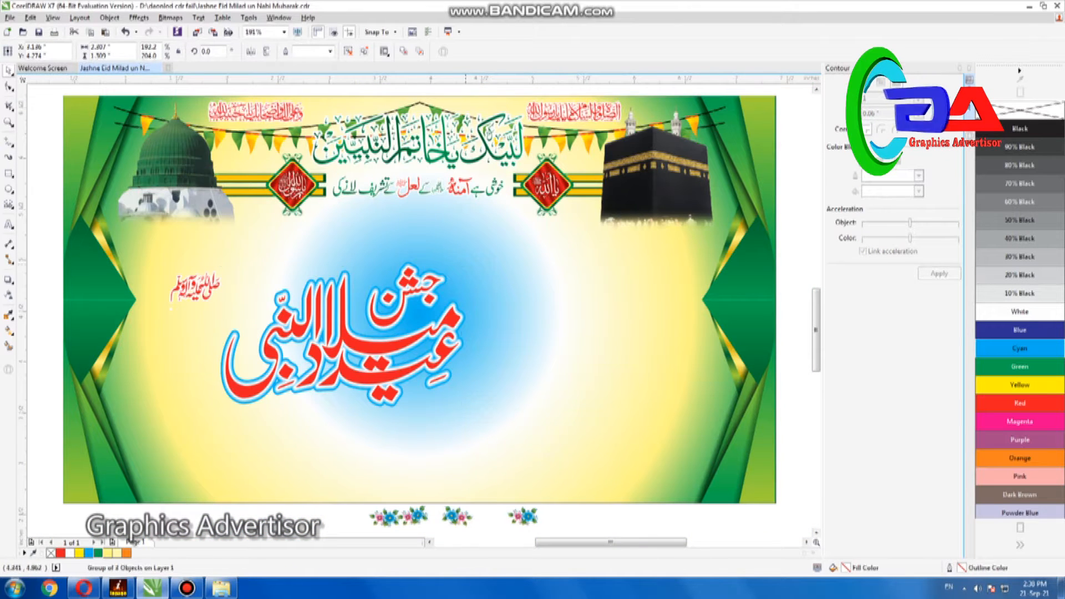
Enlarge the red title calligraphy across the middle of the banner and ungroup it
{"action": "left_click_drag", "start_coordinate": [444, 355], "coordinate": [485, 358]}
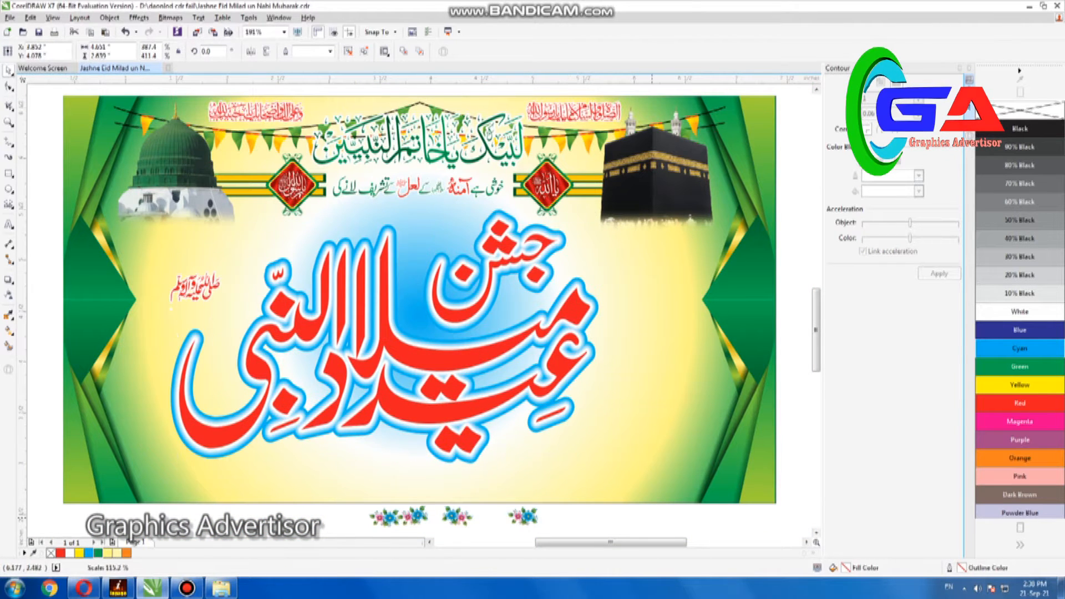
{"action": "left_click_drag", "start_coordinate": [639, 224], "coordinate": [638, 225]}
{"action": "key", "text": "ctrl+u"}
Cut the title's red lettering, delete its remaining blue contour layers, and paste the lettering back
{"action": "left_click", "coordinate": [559, 268]}
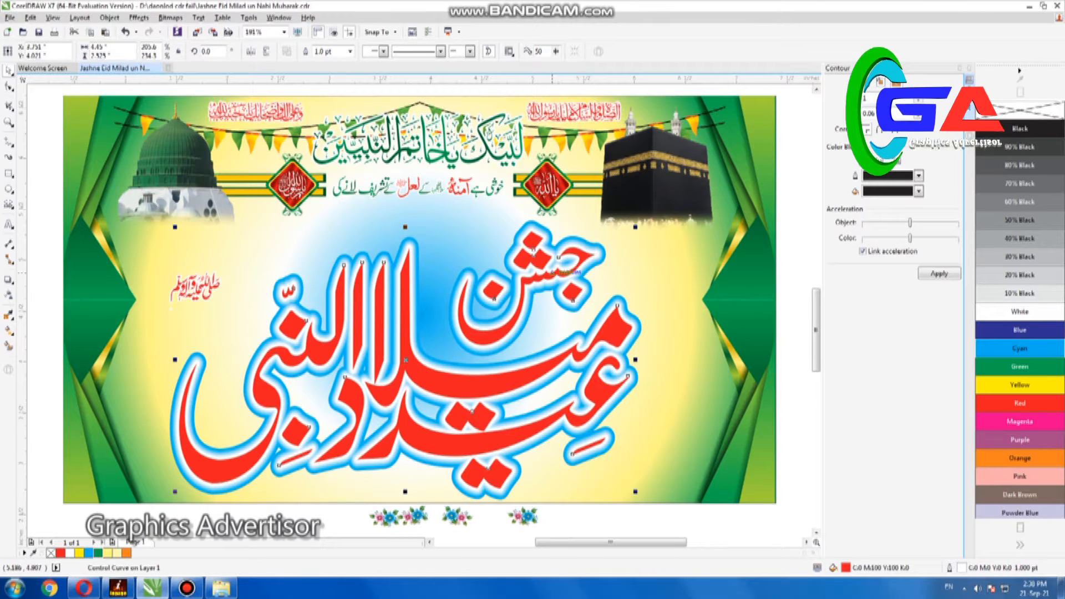
{"action": "key", "text": "ctrl+x"}
{"action": "key", "text": "Delete"}
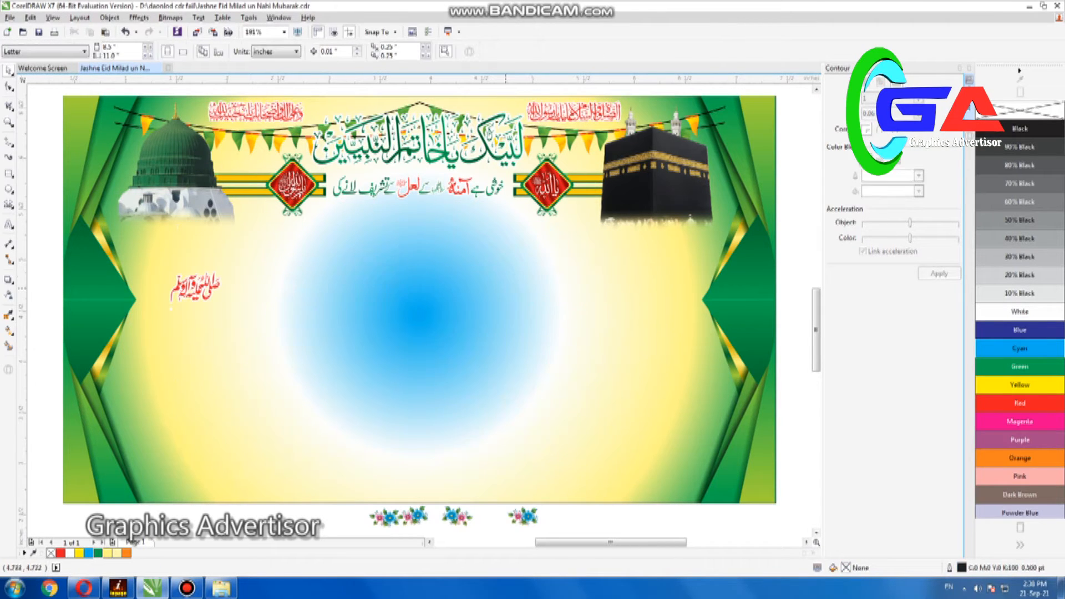
{"action": "key", "text": "ctrl+v"}
Remove the word "جشن" from the title by deleting its nodes with the Shape tool
{"action": "key", "text": "F10"}
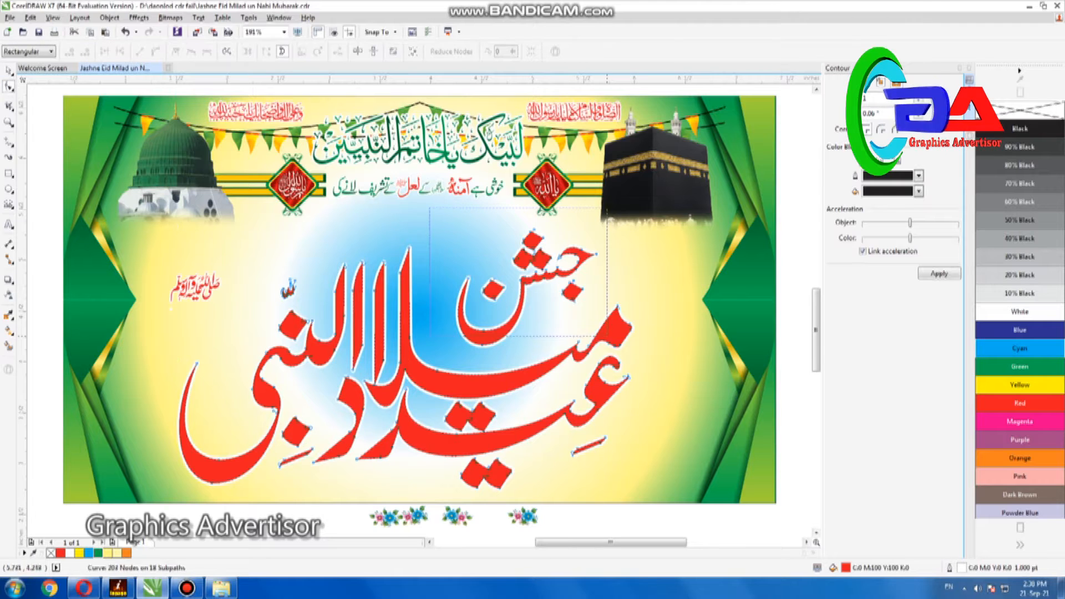
{"action": "left_click_drag", "start_coordinate": [602, 340], "coordinate": [601, 340]}
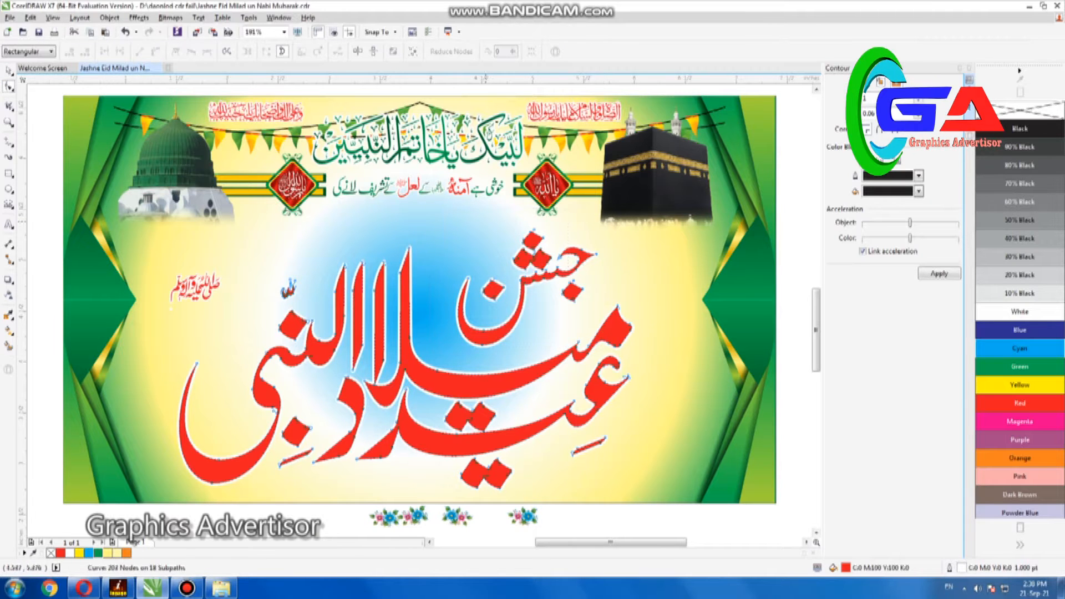
{"action": "key", "text": "Delete"}
Switch to InPage, replace the existing text with "جشن", and copy its text box
{"action": "left_click", "coordinate": [118, 588]}
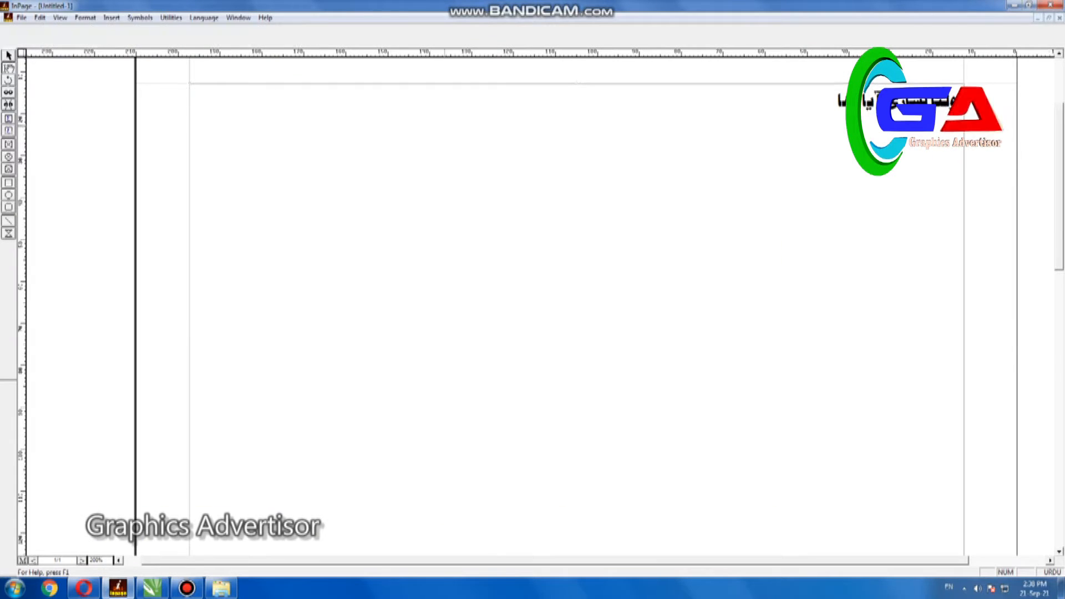
{"action": "type", "text": "جشن"}
{"action": "left_click", "coordinate": [151, 41]}
{"action": "scroll", "coordinate": [139, 75], "scroll_direction": "down", "scroll_amount": 3}
{"action": "left_click", "coordinate": [130, 77]}
{"action": "left_click", "coordinate": [9, 55]}
{"action": "right_click", "coordinate": [767, 214]}
{"action": "left_click", "coordinate": [788, 236]}
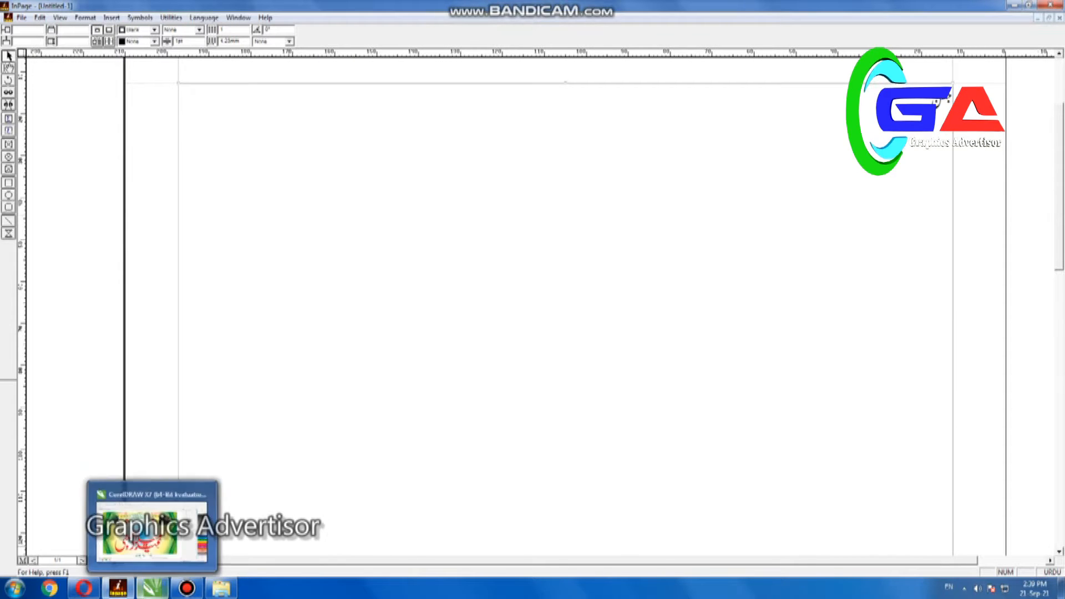
Paste "جشن" into the CorelDRAW banner, scale it down beside the red title, and move the small salutation above the banner
{"action": "left_click", "coordinate": [152, 588]}
{"action": "key", "text": "ctrl+v"}
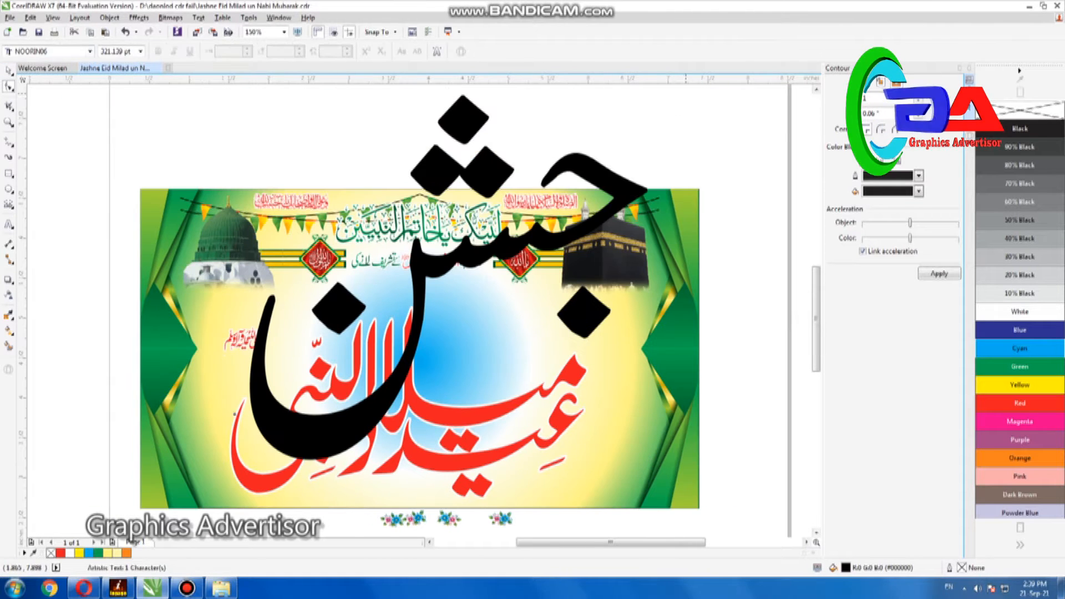
{"action": "key", "text": "space"}
{"action": "left_click_drag", "start_coordinate": [652, 91], "coordinate": [628, 421]}
{"action": "left_click_drag", "start_coordinate": [256, 340], "coordinate": [246, 153]}
{"action": "left_click_drag", "start_coordinate": [316, 341], "coordinate": [279, 337]}
{"action": "left_click", "coordinate": [627, 421]}
{"action": "left_click_drag", "start_coordinate": [661, 391], "coordinate": [707, 346]}
{"action": "left_click_drag", "start_coordinate": [699, 389], "coordinate": [688, 378]}
{"action": "mouse_move", "coordinate": [697, 336]}
{"action": "left_mouse_down"}
{"action": "mouse_move", "coordinate": [720, 314]}
{"action": "mouse_move", "coordinate": [690, 333]}
{"action": "left_mouse_up"}
{"action": "left_click_drag", "start_coordinate": [616, 388], "coordinate": [515, 389]}
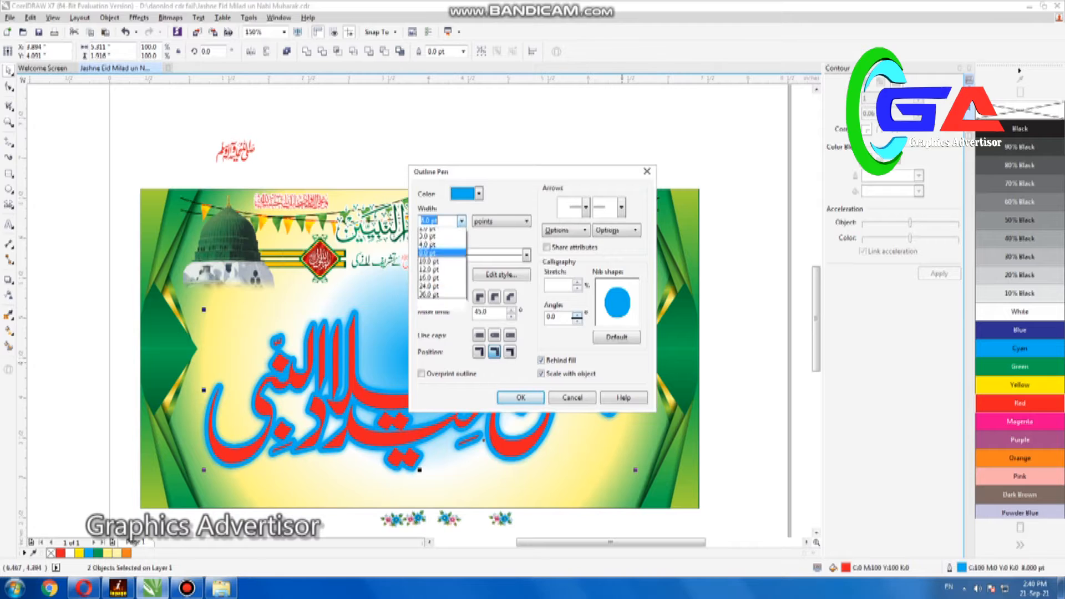
Give "جشن" the same look as the rest of the title: red fill, white outline and cyan edge
{"action": "left_click", "coordinate": [443, 294]}
{"action": "left_click", "coordinate": [520, 398]}
{"action": "right_click", "coordinate": [1019, 312]}
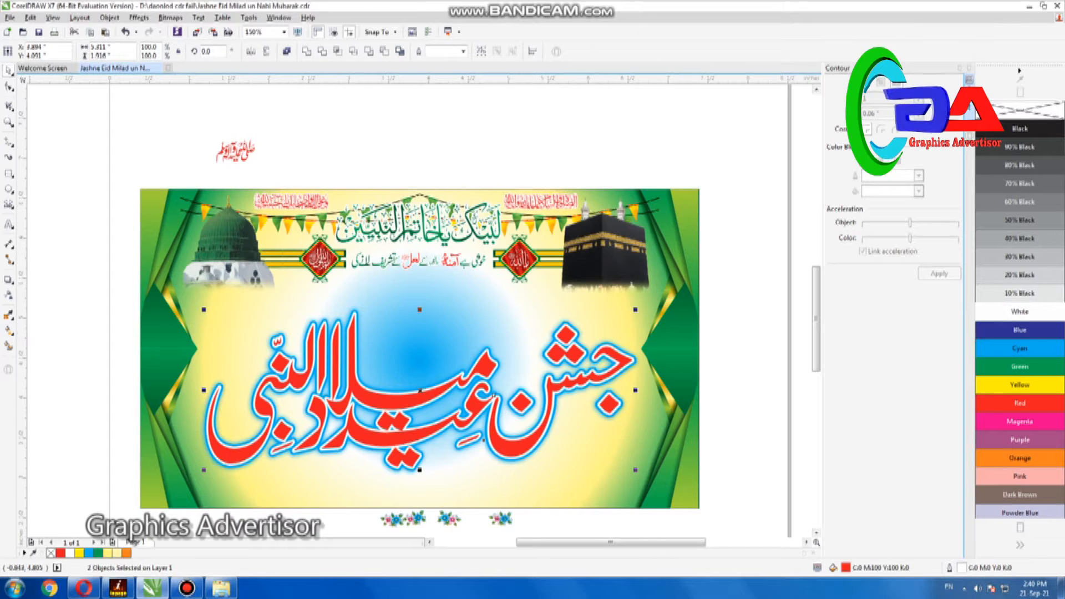
Add a soft drop-shadow glow behind both parts of the red title
{"action": "left_click", "coordinate": [8, 280]}
{"action": "left_click", "coordinate": [39, 303]}
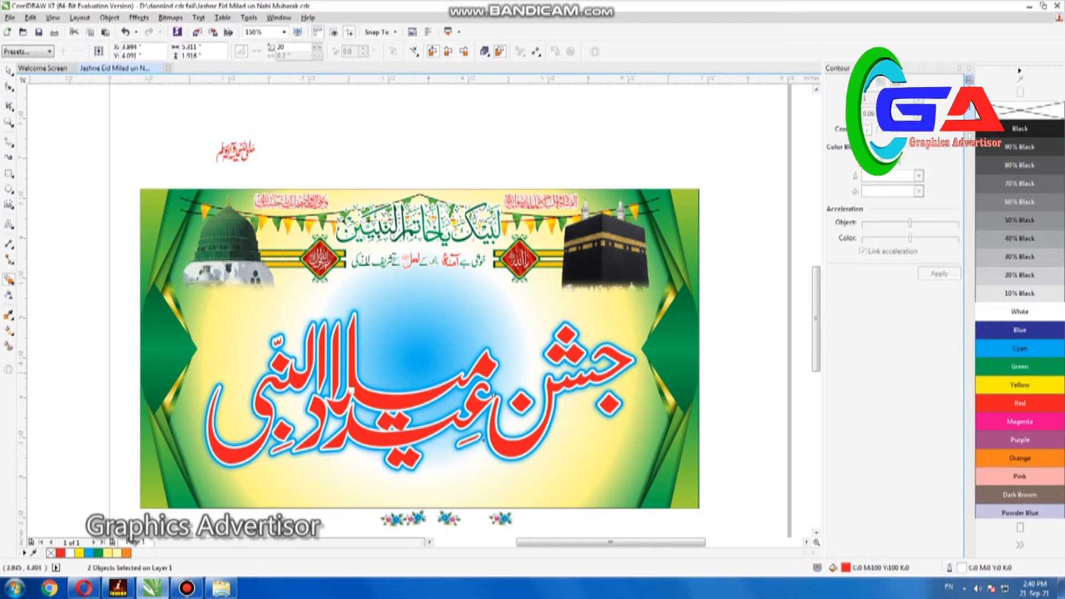
{"action": "left_click_drag", "start_coordinate": [494, 395], "coordinate": [495, 397]}
{"action": "left_click", "coordinate": [570, 331]}
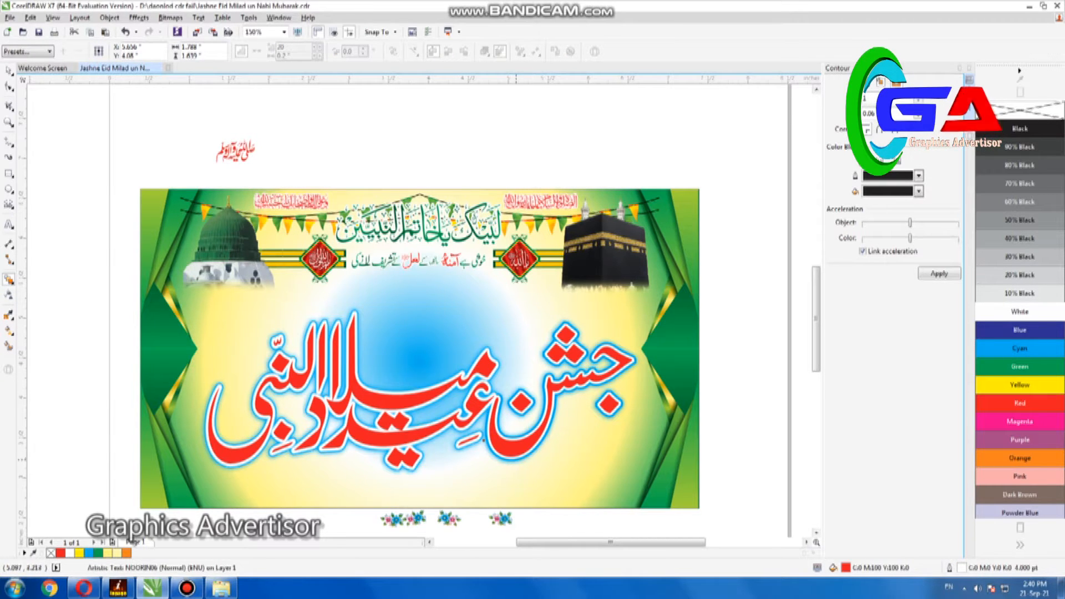
{"action": "left_click_drag", "start_coordinate": [557, 388], "coordinate": [560, 392]}
Group the complete title with its effects, scale it to 105%, and shift it slightly up and to the left
{"action": "left_click_drag", "start_coordinate": [739, 287], "coordinate": [191, 487]}
{"action": "key", "text": "ctrl+g"}
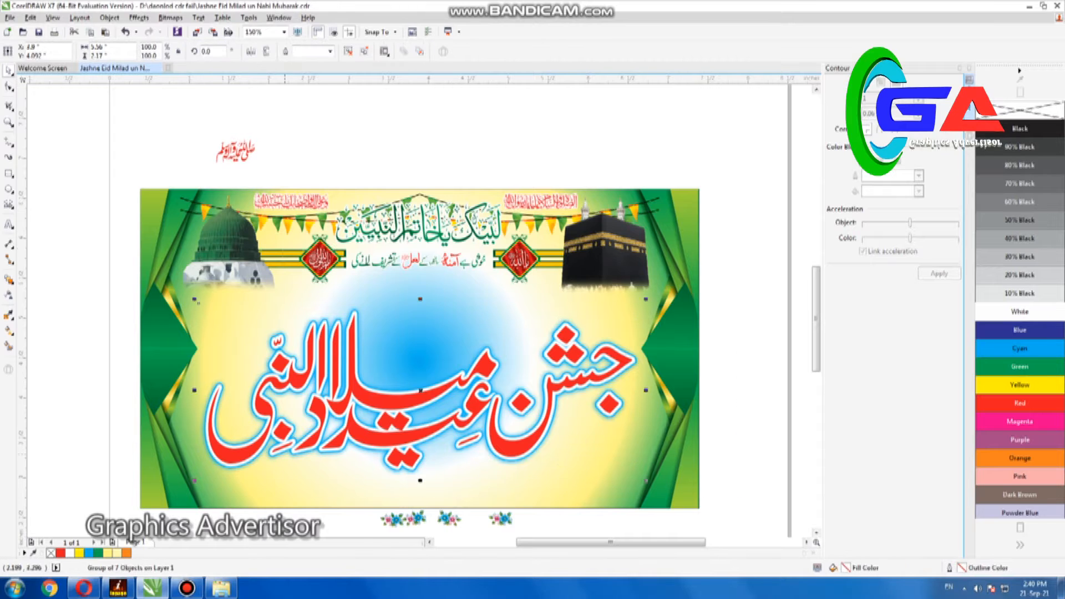
{"action": "left_click_drag", "start_coordinate": [365, 404], "coordinate": [362, 392]}
{"action": "left_click_drag", "start_coordinate": [645, 469], "coordinate": [654, 482]}
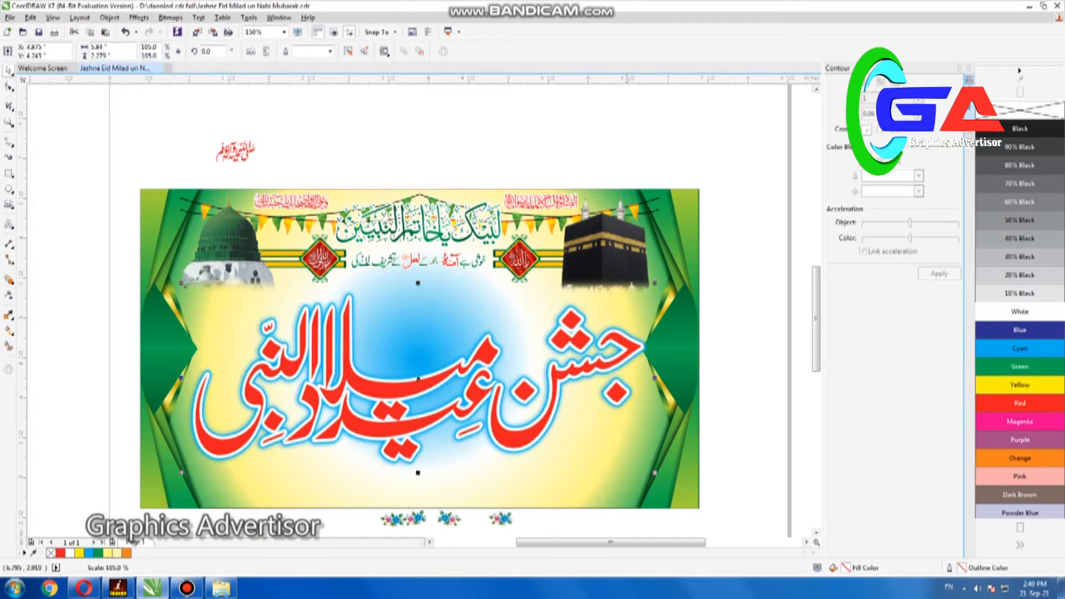
{"action": "key", "text": "Left"}
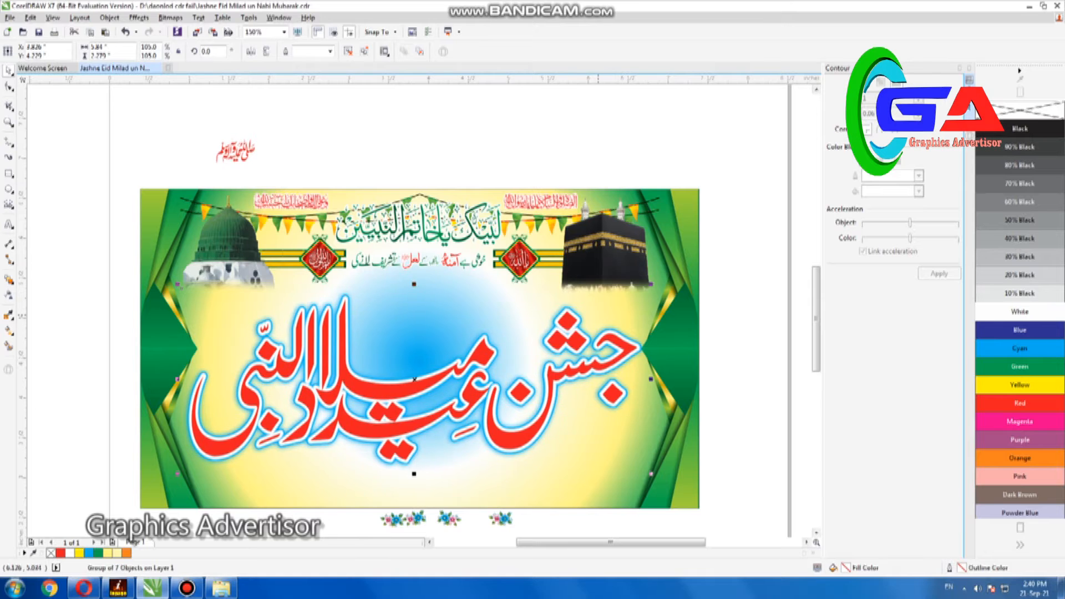
Place the small salutation calligraphy just above the title's left end and enlarge it slightly
{"action": "left_click", "coordinate": [236, 151]}
{"action": "left_click_drag", "start_coordinate": [235, 151], "coordinate": [222, 345]}
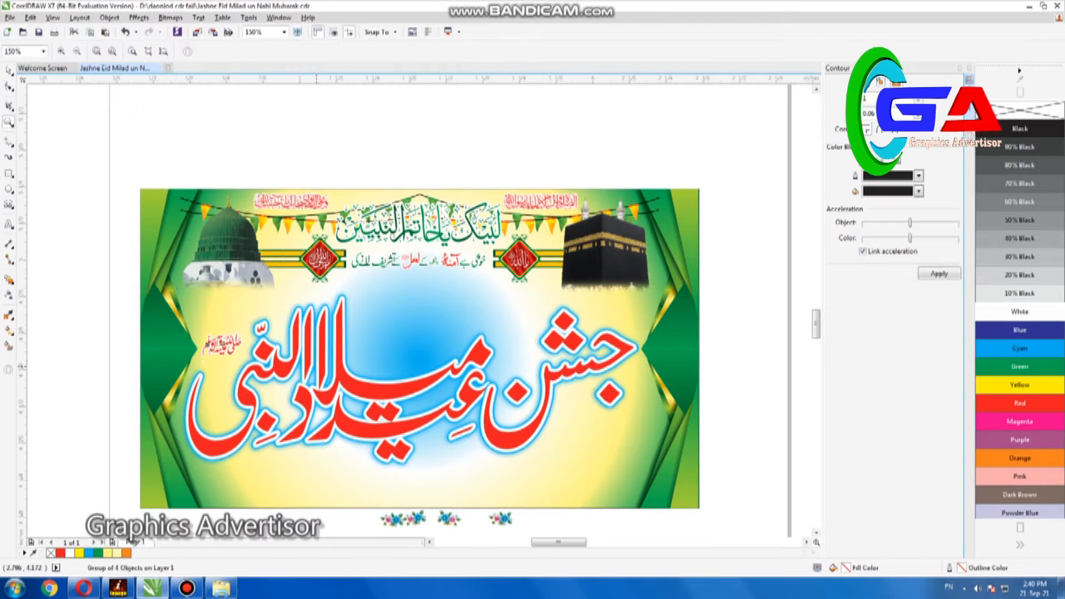
{"action": "scroll", "coordinate": [148, 337], "scroll_direction": "up", "scroll_amount": 5}
{"action": "left_click", "coordinate": [563, 441]}
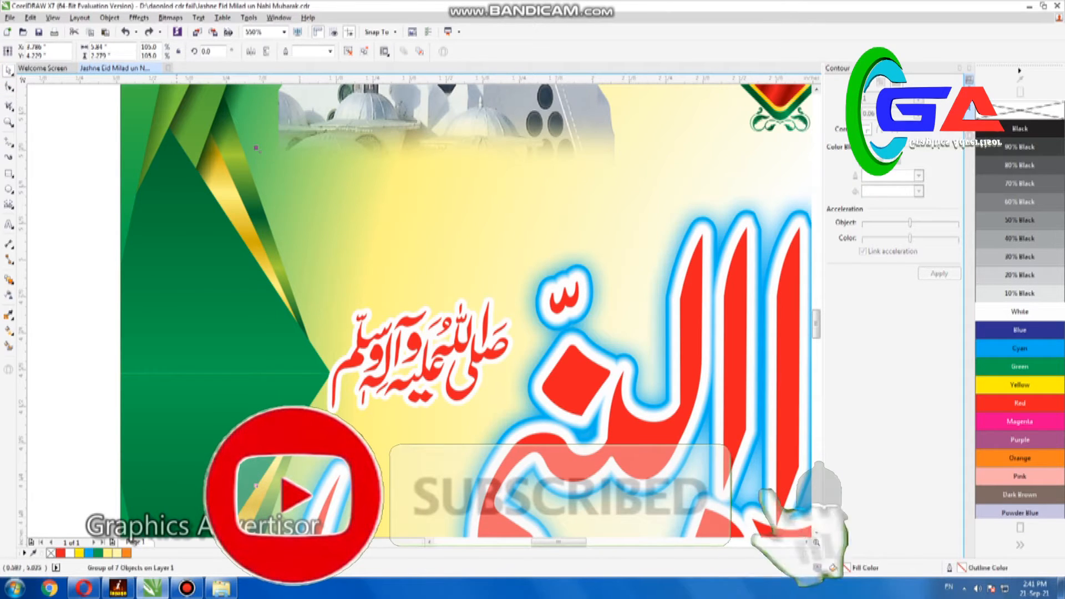
{"action": "left_click", "coordinate": [494, 343]}
{"action": "key", "text": "Right"}
{"action": "key", "text": "Right"}
{"action": "key", "text": "Right"}
{"action": "key", "text": "Right"}
{"action": "key", "text": "Down"}
{"action": "key", "text": "Down"}
{"action": "key", "text": "Down"}
{"action": "left_click_drag", "start_coordinate": [524, 306], "coordinate": [527, 301]}
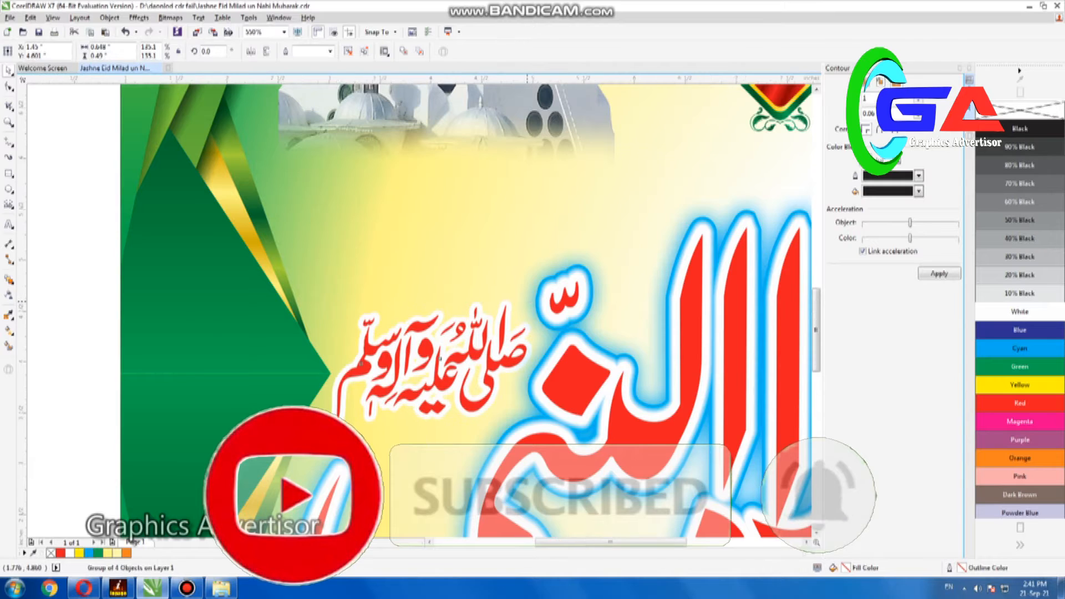
Arrange the flower clusters around the title: beneath "جشن", below the middle of the lettering, and inside its left curve
{"action": "key", "text": "F4"}
{"action": "left_click_drag", "start_coordinate": [455, 516], "coordinate": [733, 369]}
{"action": "right_click", "coordinate": [677, 393]}
{"action": "left_click", "coordinate": [251, 51]}
{"action": "left_click", "coordinate": [620, 395], "text": "shift"}
{"action": "left_click_drag", "start_coordinate": [522, 516], "coordinate": [480, 412]}
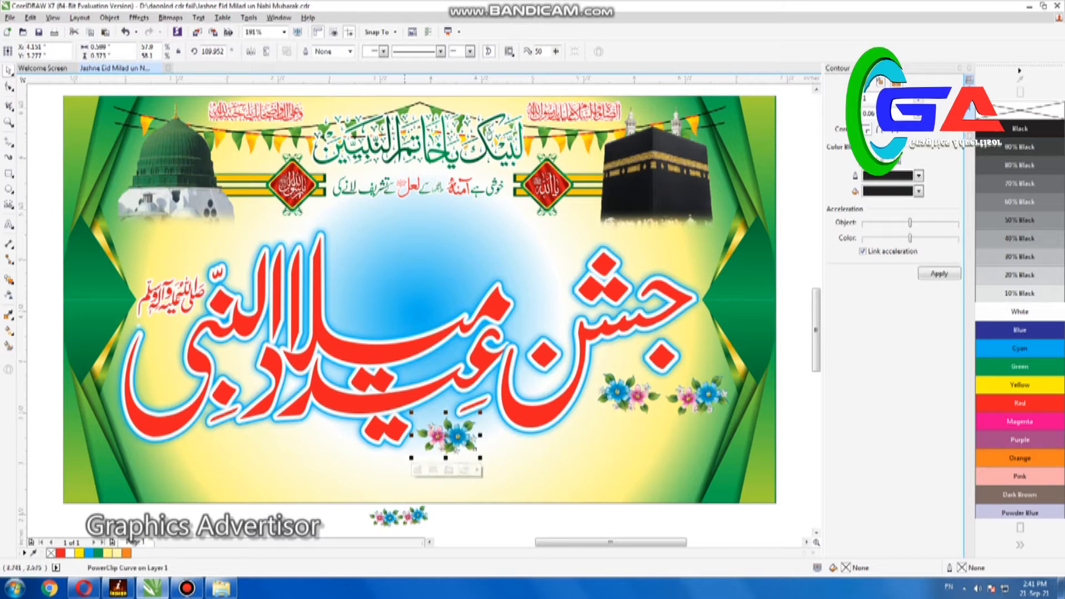
{"action": "left_click_drag", "start_coordinate": [390, 520], "coordinate": [191, 370]}
{"action": "left_click", "coordinate": [166, 387]}
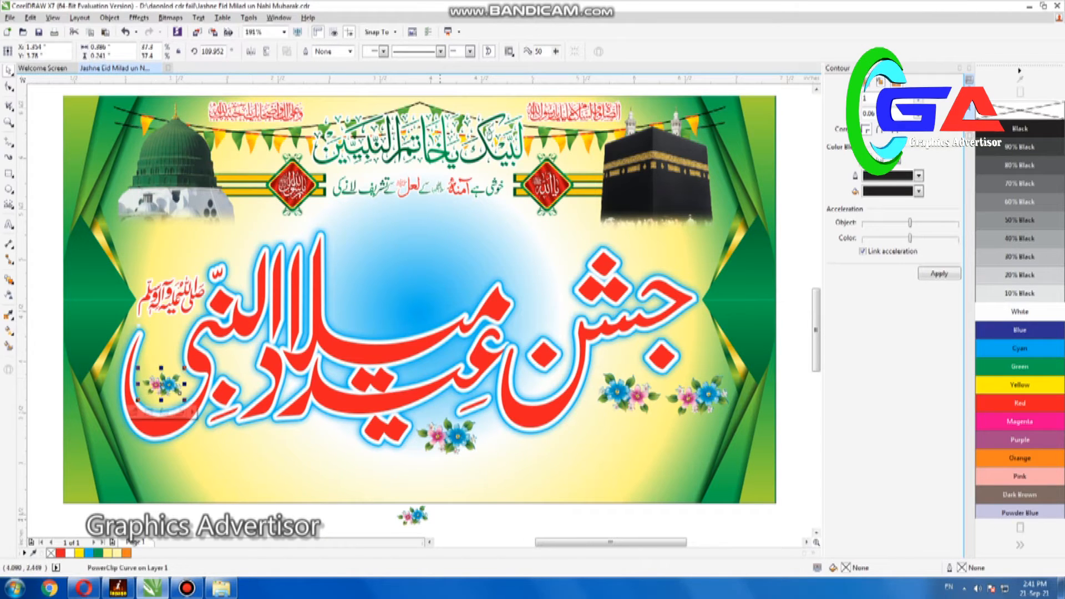
{"action": "left_click_drag", "start_coordinate": [358, 483], "coordinate": [359, 459]}
{"action": "left_click", "coordinate": [709, 398]}
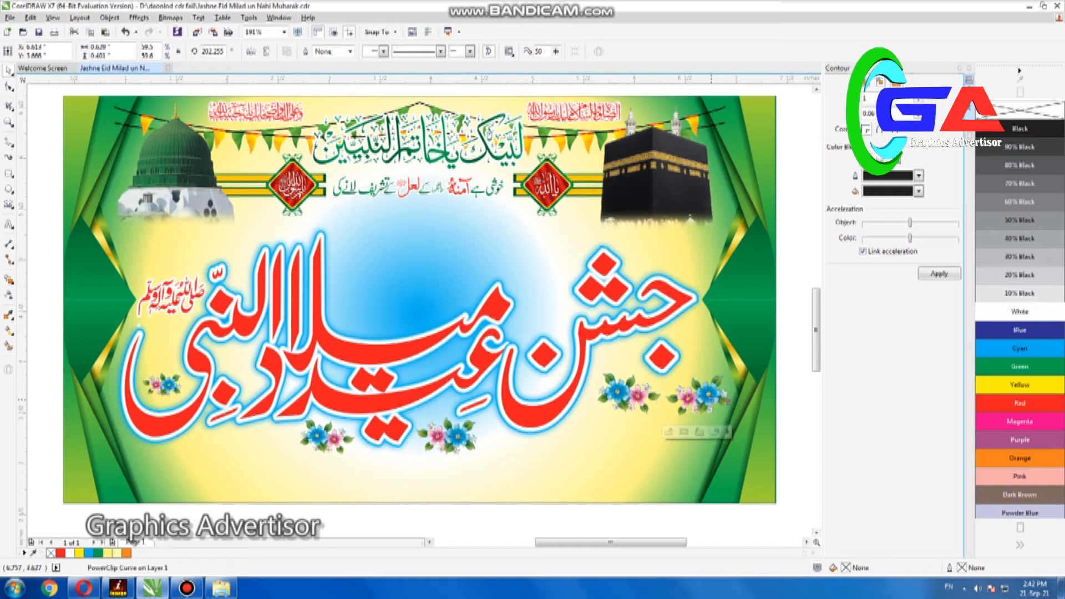
Group the title, salutation and flowers, scale the group to 97%, and center it beneath the banner's heading
{"action": "key", "text": "F4"}
{"action": "left_click_drag", "start_coordinate": [40, 220], "coordinate": [766, 495]}
{"action": "left_click_drag", "start_coordinate": [421, 352], "coordinate": [421, 336]}
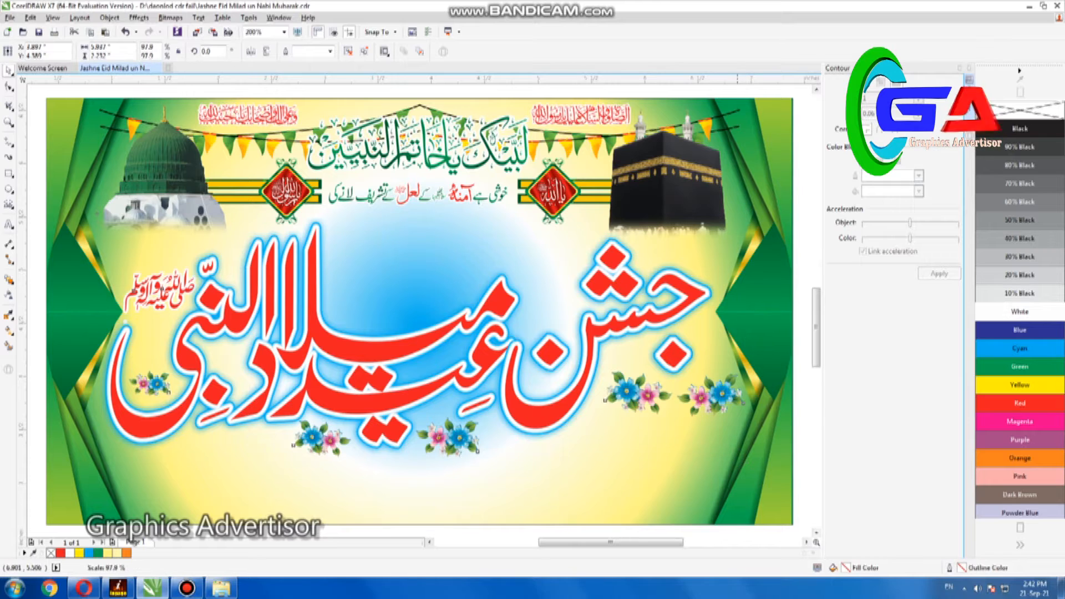
{"action": "left_click_drag", "start_coordinate": [741, 216], "coordinate": [740, 217]}
{"action": "key", "text": "Up"}
{"action": "key", "text": "Up"}
{"action": "key", "text": "Escape"}
{"action": "left_click", "coordinate": [417, 333]}
{"action": "left_click", "coordinate": [9, 17]}
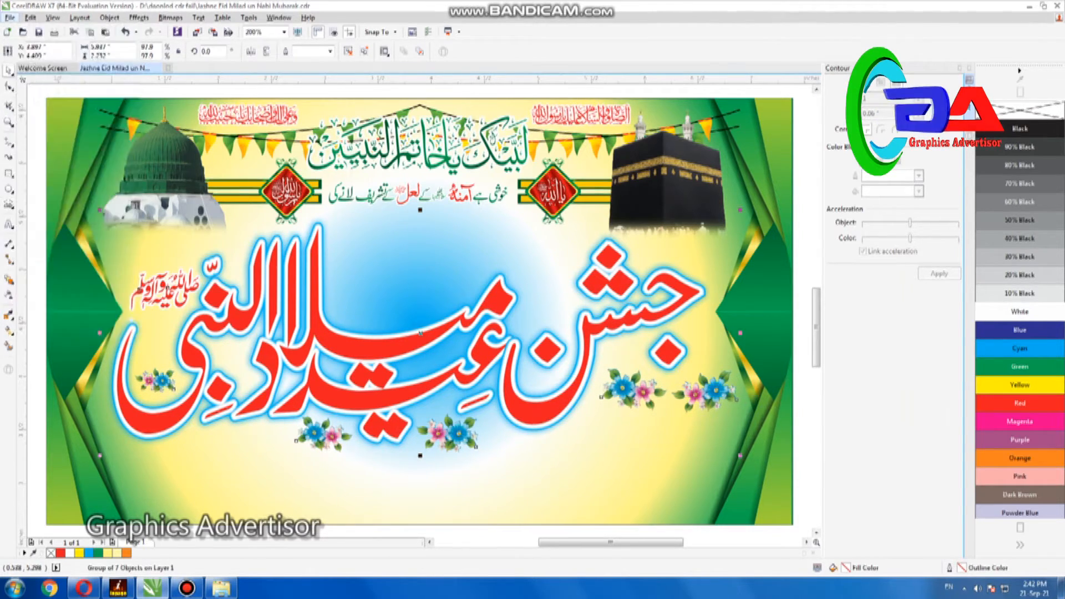
Import the collection of ribbon and banner shapes and place its thin red strip on the banner beneath the title
{"action": "left_click", "coordinate": [28, 185]}
{"action": "scroll", "coordinate": [647, 266], "scroll_direction": "down", "scroll_amount": 5}
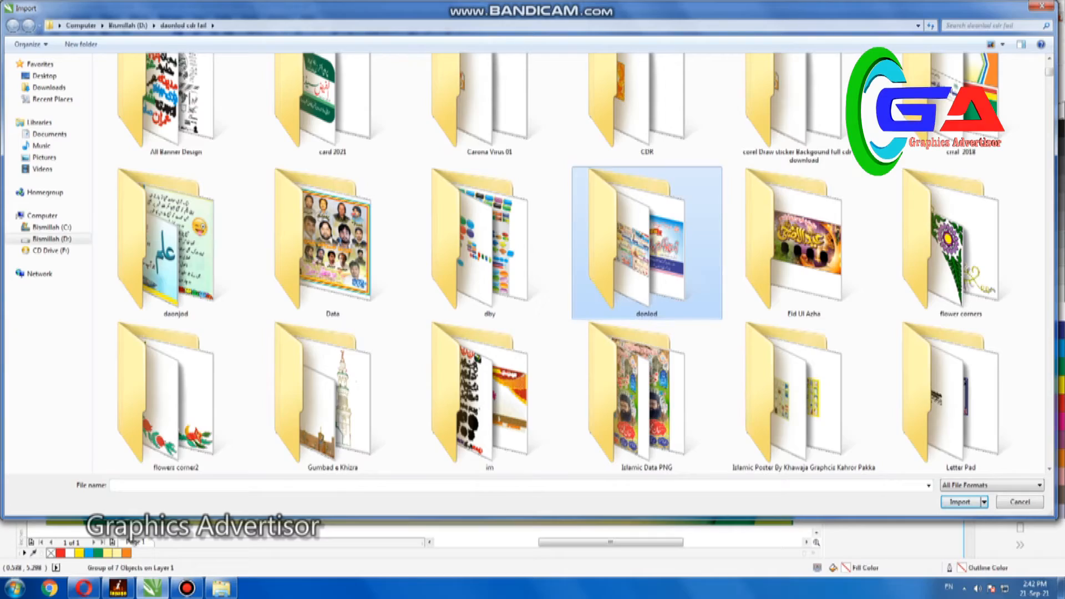
{"action": "scroll", "coordinate": [647, 266], "scroll_direction": "down", "scroll_amount": 8}
{"action": "scroll", "coordinate": [646, 286], "scroll_direction": "down", "scroll_amount": 10}
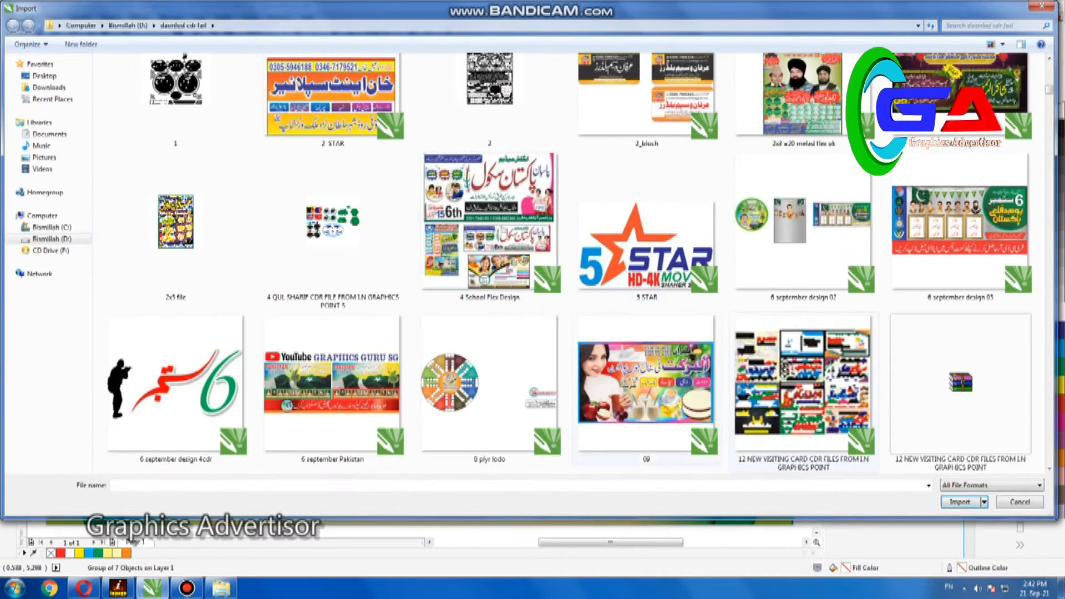
{"action": "scroll", "coordinate": [647, 266], "scroll_direction": "down", "scroll_amount": 8}
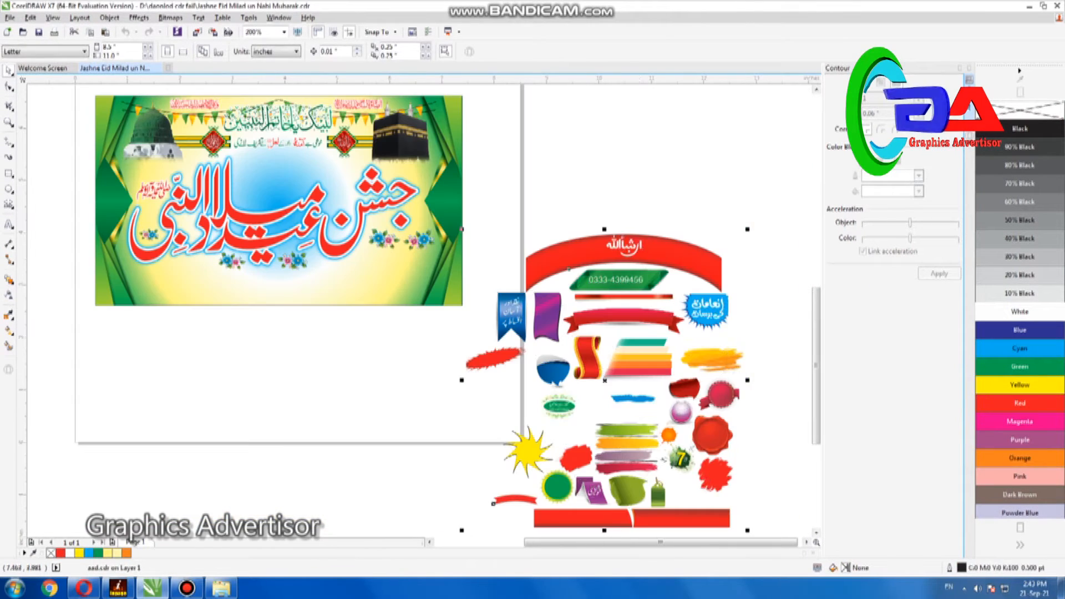
{"action": "key", "text": "Escape"}
{"action": "left_click_drag", "start_coordinate": [625, 298], "coordinate": [296, 297]}
Delete all the unused imported shapes beside and below the page
{"action": "left_click_drag", "start_coordinate": [774, 184], "coordinate": [483, 519]}
{"action": "key", "text": "Delete"}
{"action": "left_click_drag", "start_coordinate": [682, 314], "coordinate": [465, 535]}
{"action": "key", "text": "Delete"}
{"action": "left_click_drag", "start_coordinate": [500, 463], "coordinate": [799, 535]}
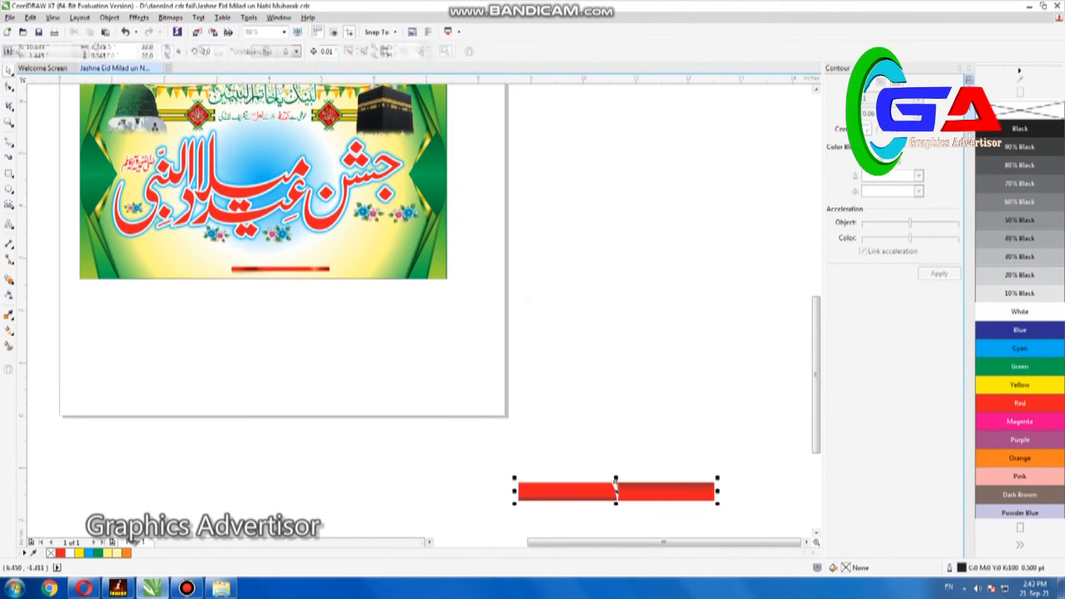
{"action": "key", "text": "Delete"}
Enlarge the red strip across the banner's lower edge, ungroup it, and delete its surplus piece
{"action": "key", "text": "F4"}
{"action": "left_click_drag", "start_coordinate": [599, 466], "coordinate": [328, 536]}
{"action": "left_click_drag", "start_coordinate": [558, 466], "coordinate": [725, 478]}
{"action": "left_click_drag", "start_coordinate": [688, 447], "coordinate": [758, 464]}
{"action": "left_click_drag", "start_coordinate": [713, 427], "coordinate": [706, 433]}
{"action": "key", "text": "ctrl+u"}
{"action": "left_click", "coordinate": [232, 455]}
{"action": "key", "text": "Delete"}
Stretch the red and orange bar pieces to about 0.57 in tall overall and narrow them evenly from both ends
{"action": "left_click_drag", "start_coordinate": [62, 494], "coordinate": [774, 400]}
{"action": "left_click_drag", "start_coordinate": [420, 450], "coordinate": [421, 469]}
{"action": "left_click_drag", "start_coordinate": [420, 411], "coordinate": [420, 400]}
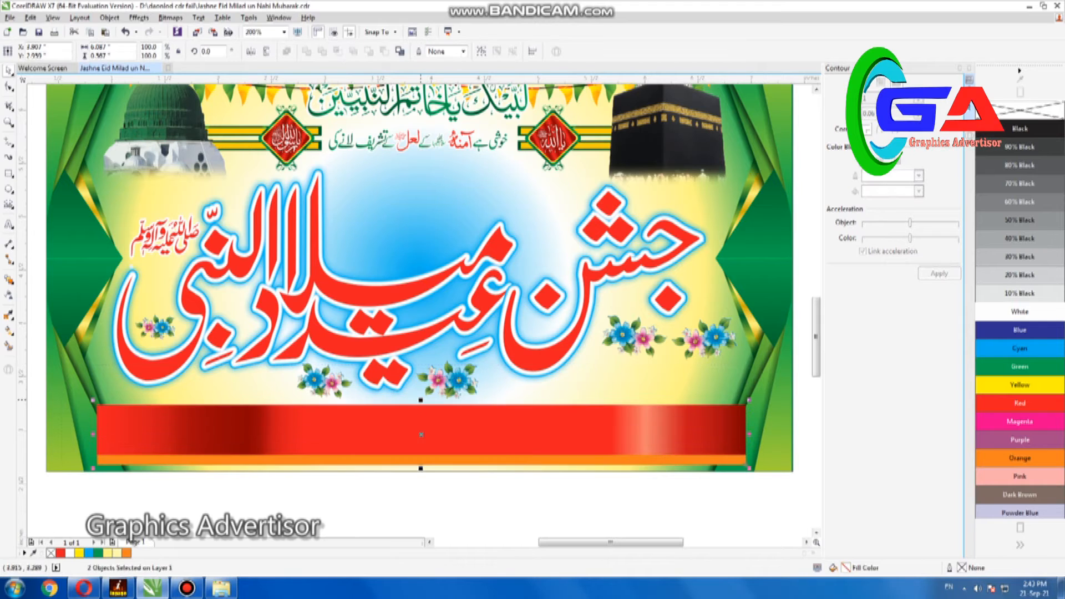
{"action": "left_click_drag", "start_coordinate": [750, 433], "coordinate": [699, 436]}
{"action": "key", "text": "Escape"}
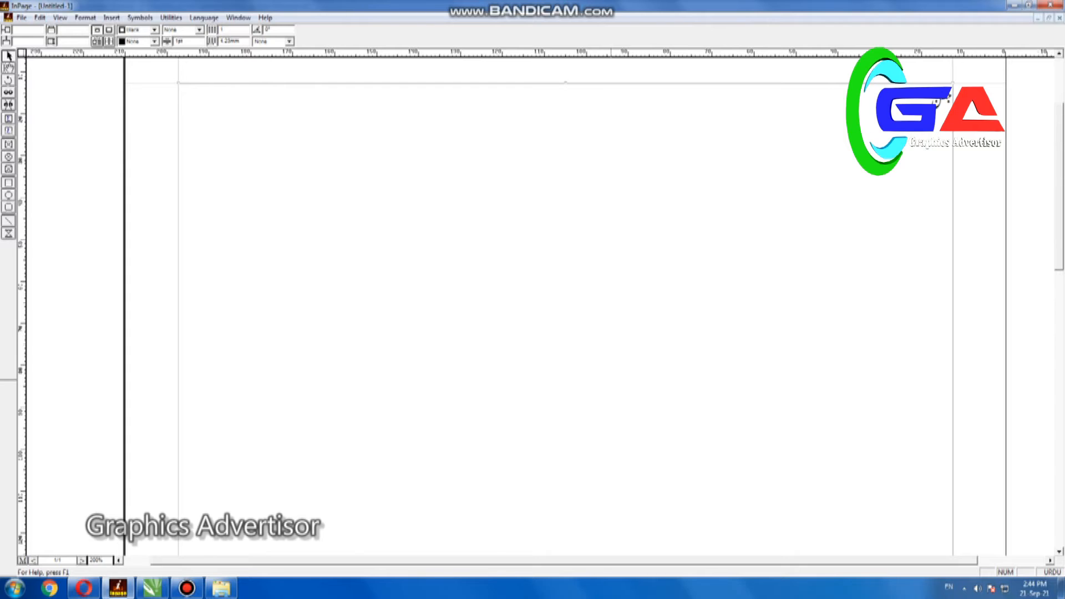
Switch to InPage, write the "ایصال ثواب" dedication line with the person's name, and paste it into the CorelDRAW banner
{"action": "left_click", "coordinate": [9, 67]}
{"action": "left_click", "coordinate": [948, 130]}
{"action": "key", "text": "ctrl+a"}
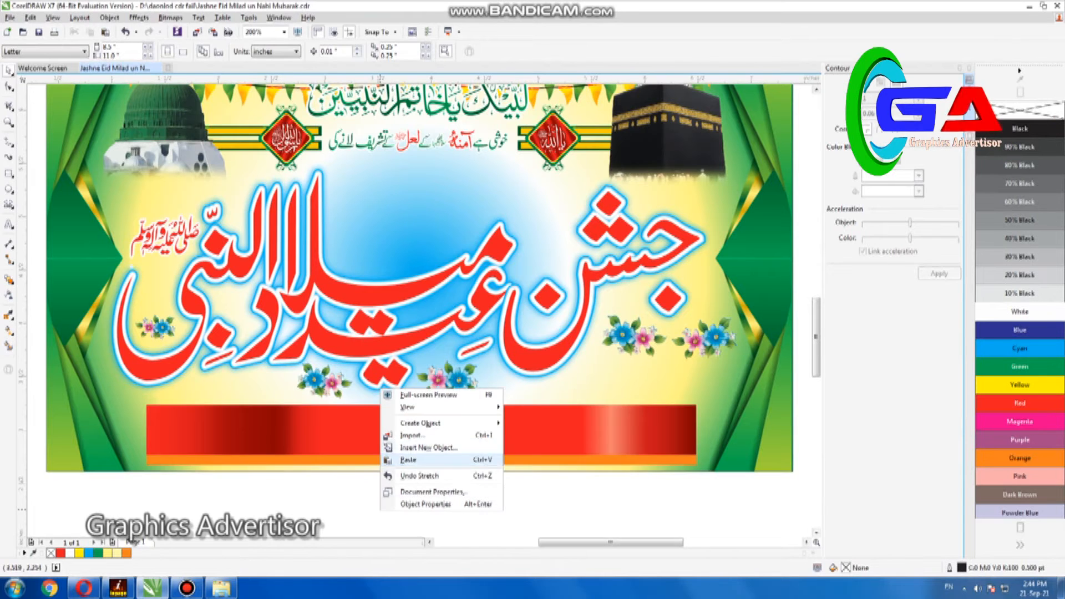
{"action": "key", "text": "Escape"}
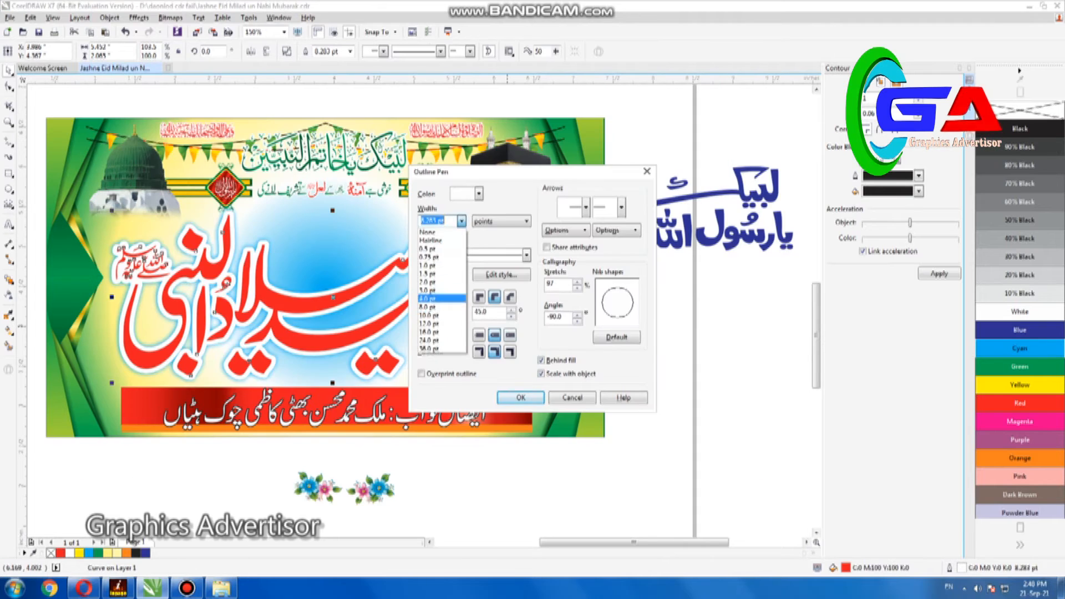
Give the red title lettering a 4 pt white outline and blend the cyan copy behind it into a soft glow
{"action": "key", "text": "Return"}
{"action": "left_click", "coordinate": [10, 281]}
{"action": "left_click", "coordinate": [44, 303]}
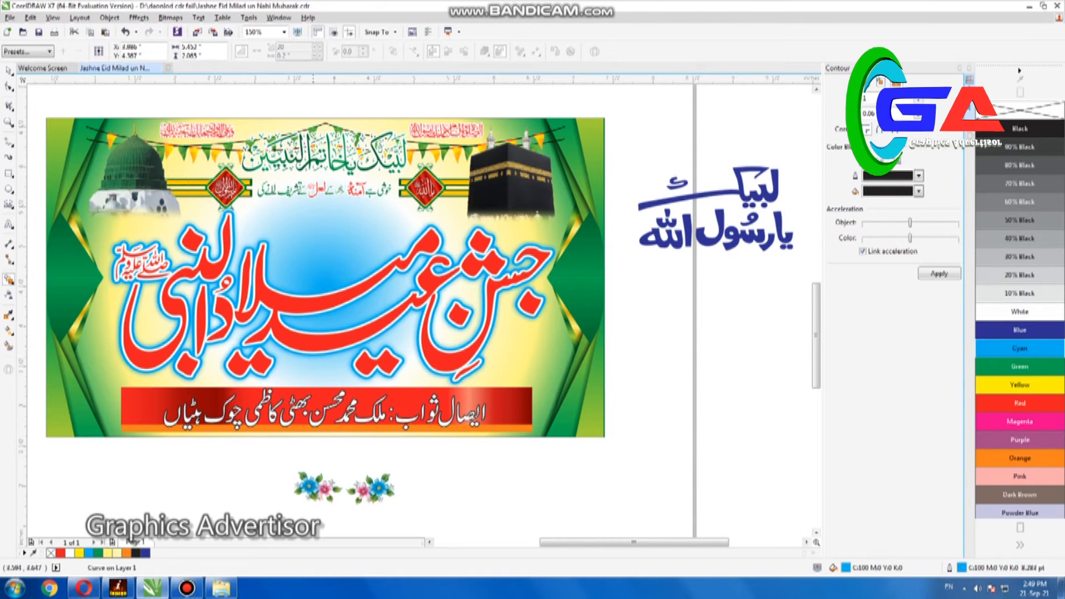
{"action": "left_click_drag", "start_coordinate": [302, 355], "coordinate": [313, 365]}
{"action": "key", "text": "space"}
{"action": "left_click", "coordinate": [413, 446]}
{"action": "left_click", "coordinate": [187, 588]}
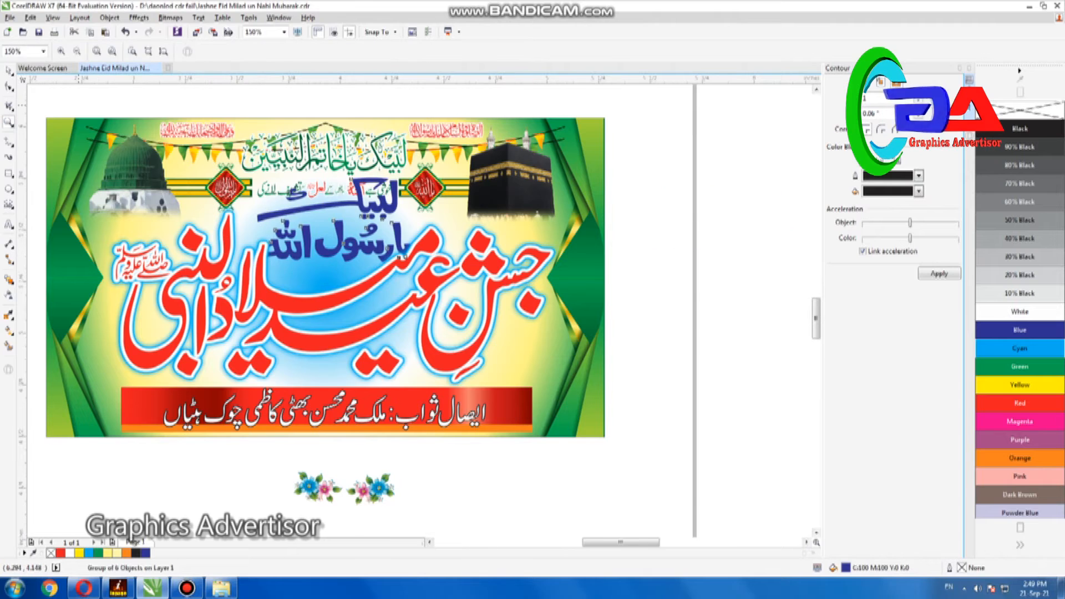
{"action": "left_click_drag", "start_coordinate": [214, 162], "coordinate": [516, 314]}
{"action": "key", "text": "space"}
{"action": "left_click_drag", "start_coordinate": [541, 153], "coordinate": [390, 238]}
{"action": "left_click_drag", "start_coordinate": [357, 289], "coordinate": [430, 275]}
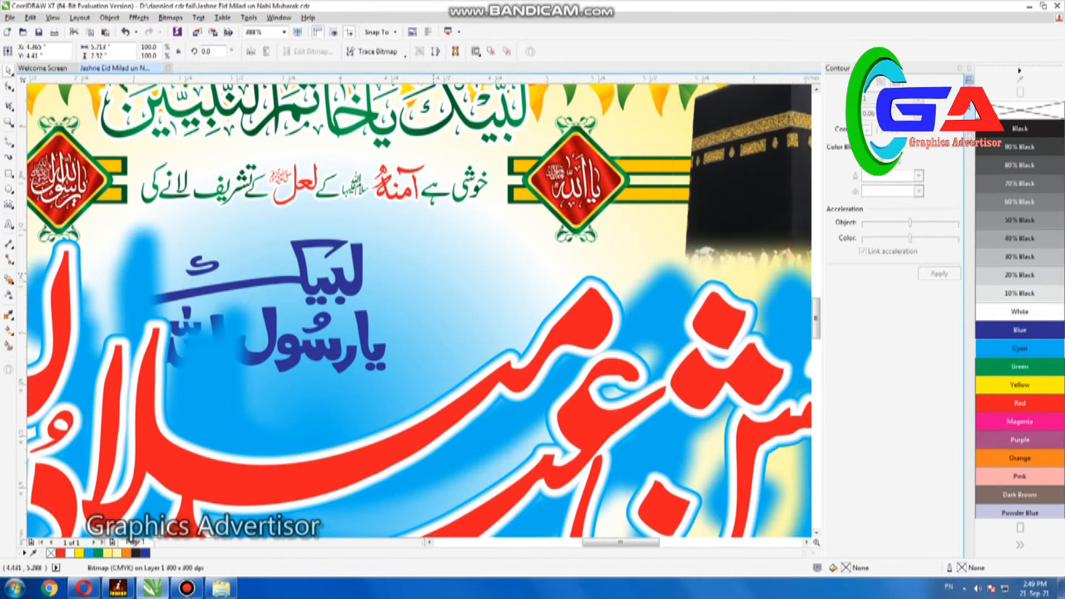
{"action": "key", "text": "ctrl+z"}
{"action": "key", "text": "ctrl+z"}
Bring the blue "لبیک یا رسول اللہ" calligraphy to the front, shrink it to about 69%, and place it above the title's middle
{"action": "key", "text": "shift+Page_Up"}
{"action": "left_click_drag", "start_coordinate": [544, 149], "coordinate": [450, 203]}
{"action": "left_click_drag", "start_coordinate": [340, 264], "coordinate": [319, 305]}
{"action": "left_click_drag", "start_coordinate": [428, 245], "coordinate": [460, 226]}
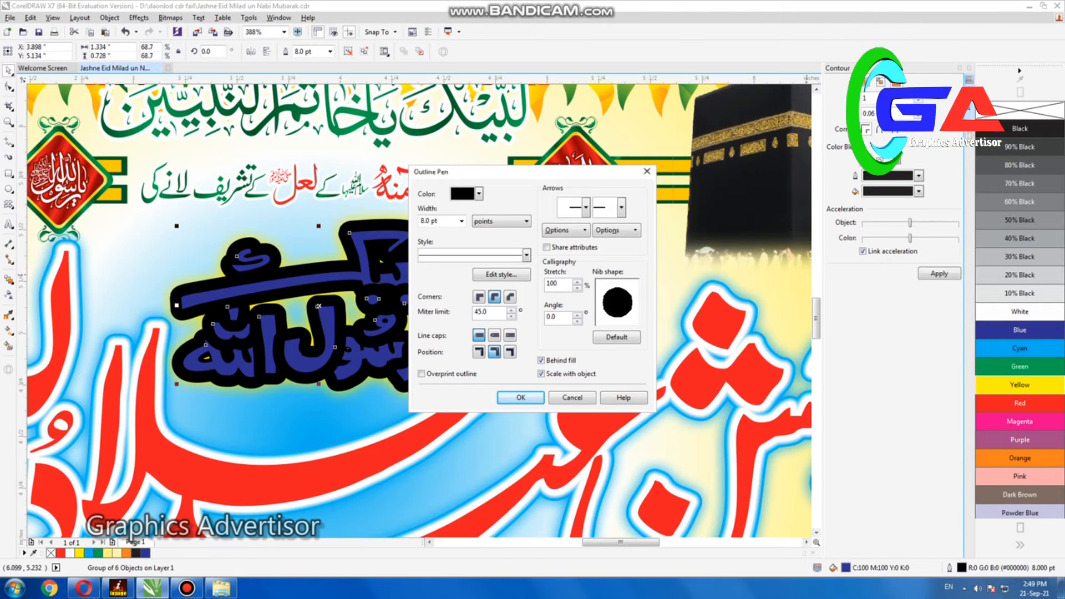
Apply an 8 pt outline to the "لبیک یا رسول اللہ" calligraphy and color its fill and outline green
{"action": "key", "text": "Return"}
{"action": "left_click", "coordinate": [1020, 367]}
{"action": "right_click", "coordinate": [1019, 367]}
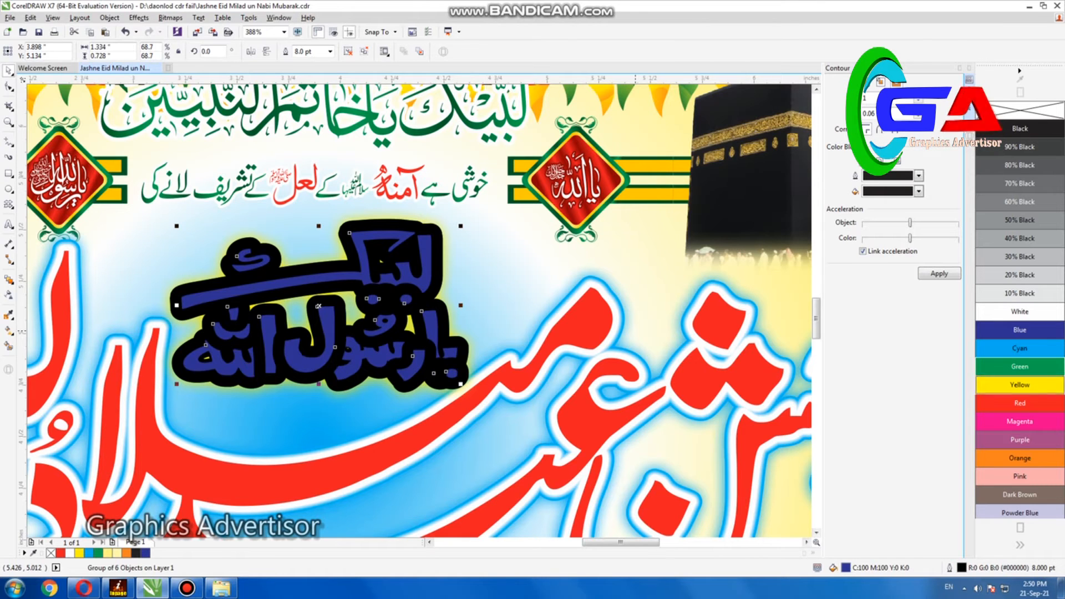
Fill the top copy of the "لبیک یا رسول اللہ" calligraphy red and give it a 2 pt white outline
{"action": "left_click", "coordinate": [1019, 404]}
{"action": "right_click", "coordinate": [1019, 311]}
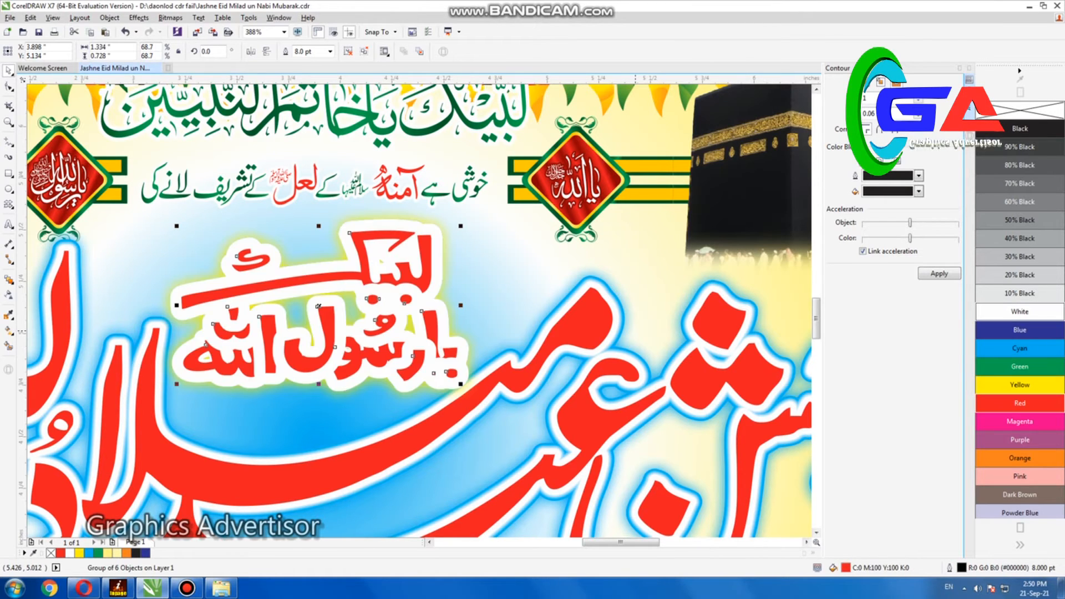
{"action": "key", "text": "F12"}
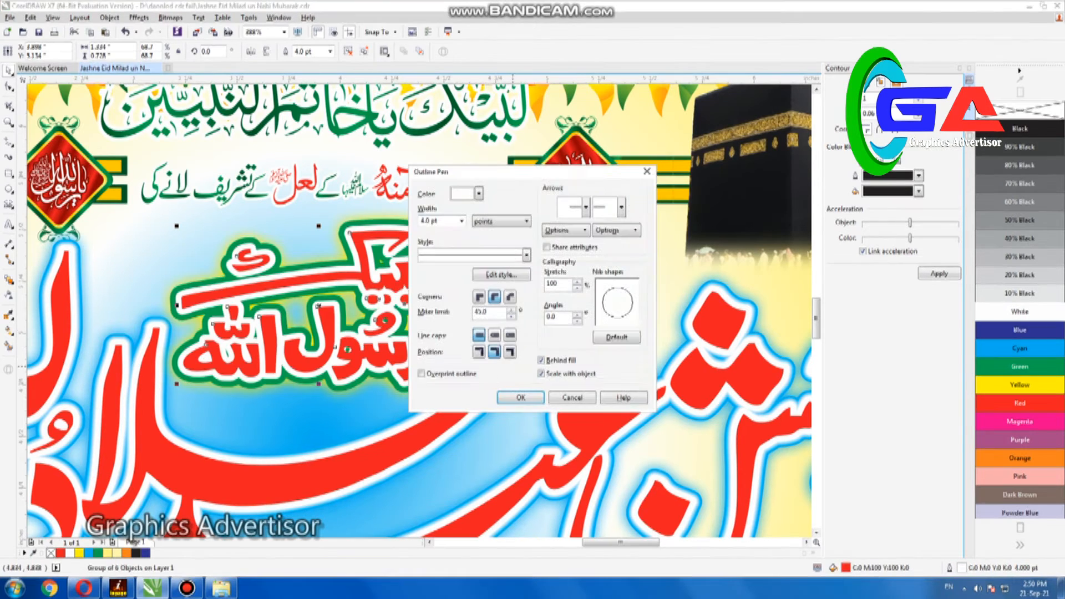
{"action": "left_click", "coordinate": [462, 221]}
{"action": "left_click", "coordinate": [441, 281]}
{"action": "left_click", "coordinate": [519, 398]}
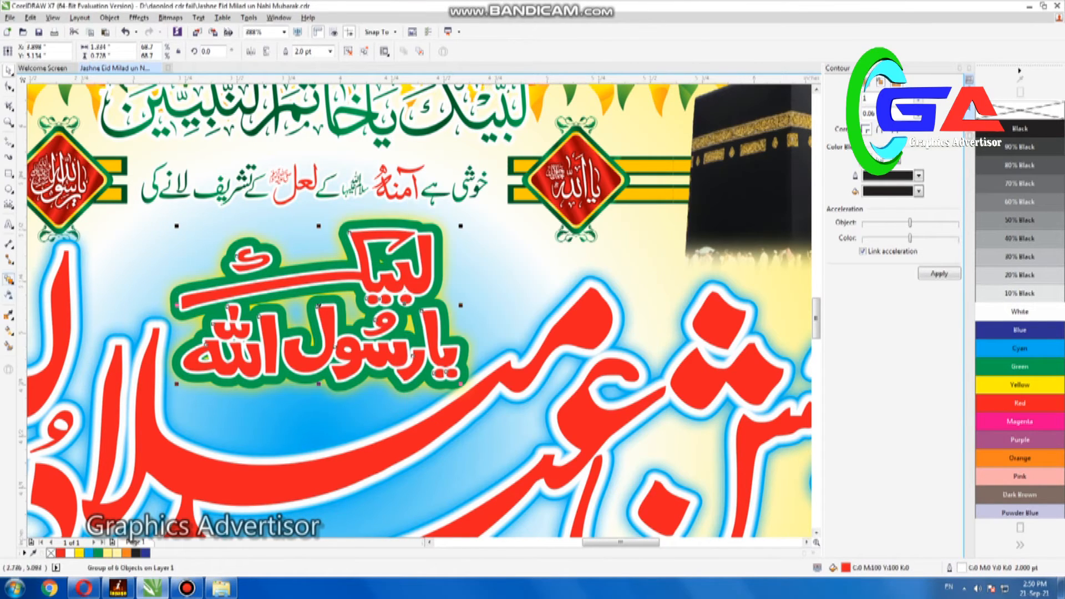
Blend the green calligraphy copy with the yellow one behind it to form a soft glow
{"action": "left_click", "coordinate": [8, 280]}
{"action": "left_click_drag", "start_coordinate": [191, 300], "coordinate": [176, 297]}
{"action": "left_click", "coordinate": [8, 70]}
{"action": "key", "text": "F4"}
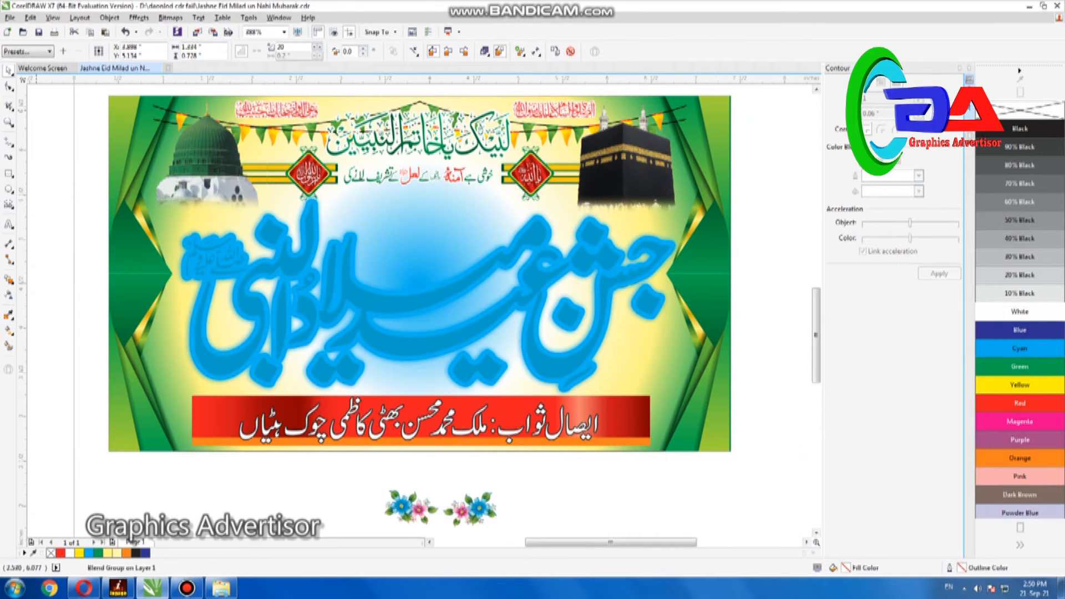
Place one flower cluster at the title's lower right end and a smaller one beneath its middle, just above the red bar
{"action": "left_click", "coordinate": [472, 508]}
{"action": "left_click_drag", "start_coordinate": [472, 508], "coordinate": [686, 330]}
{"action": "left_click", "coordinate": [420, 507]}
{"action": "left_click_drag", "start_coordinate": [409, 395], "coordinate": [407, 393]}
{"action": "scroll", "coordinate": [407, 393], "scroll_direction": "up", "scroll_amount": 2}
{"action": "left_click", "coordinate": [406, 388]}
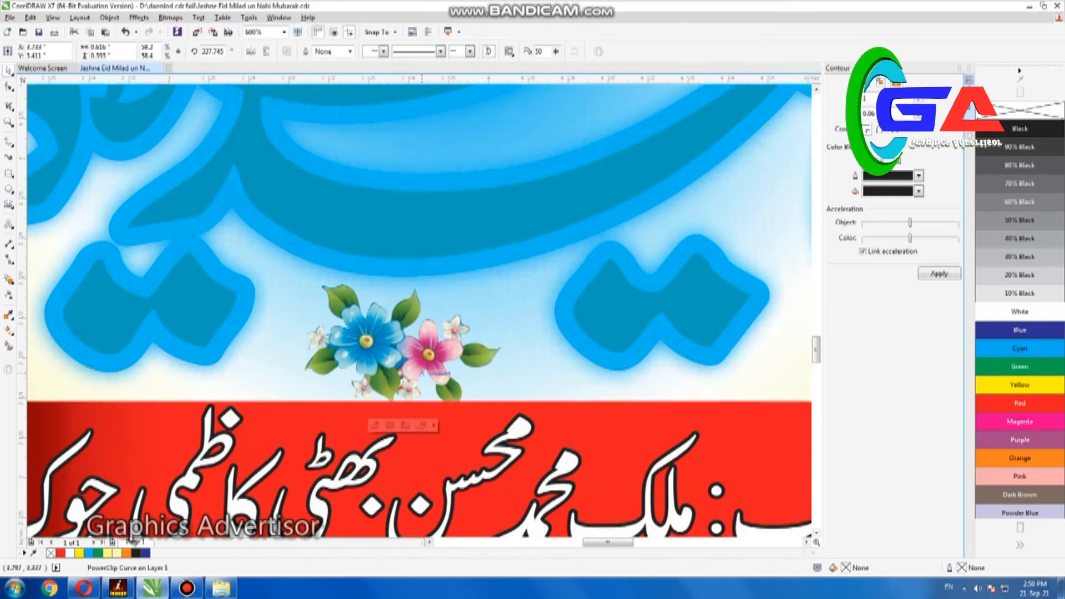
{"action": "left_click_drag", "start_coordinate": [502, 278], "coordinate": [472, 246]}
{"action": "left_click", "coordinate": [376, 347]}
{"action": "scroll", "coordinate": [406, 353], "scroll_direction": "down", "scroll_amount": 4}
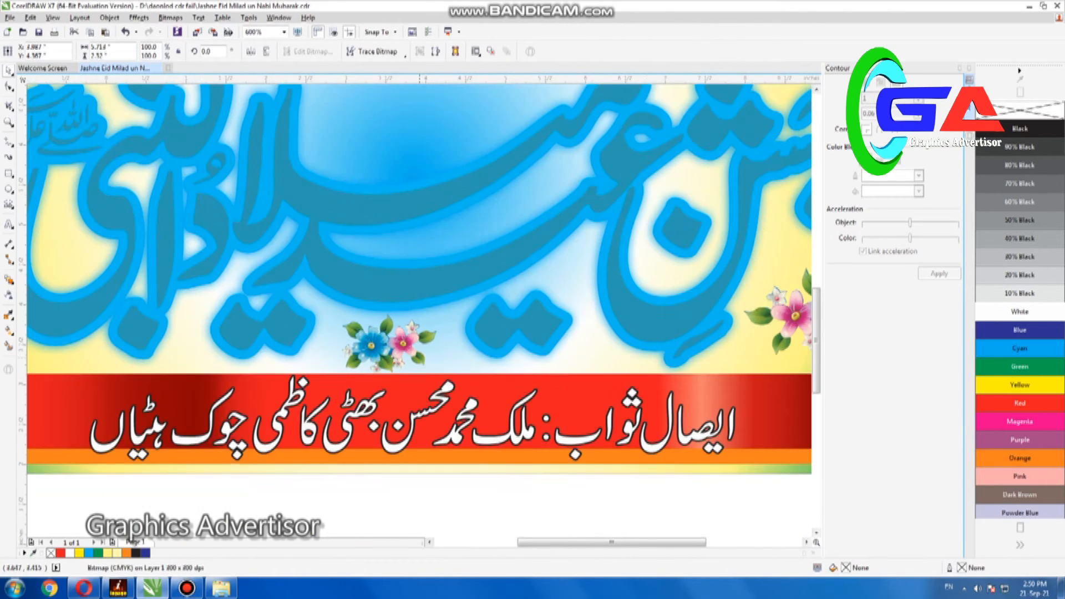
Shrink the flower cluster at the title's left end and duplicate it into a column of four along the banner's left edge
{"action": "left_click_drag", "start_coordinate": [180, 334], "coordinate": [183, 345]}
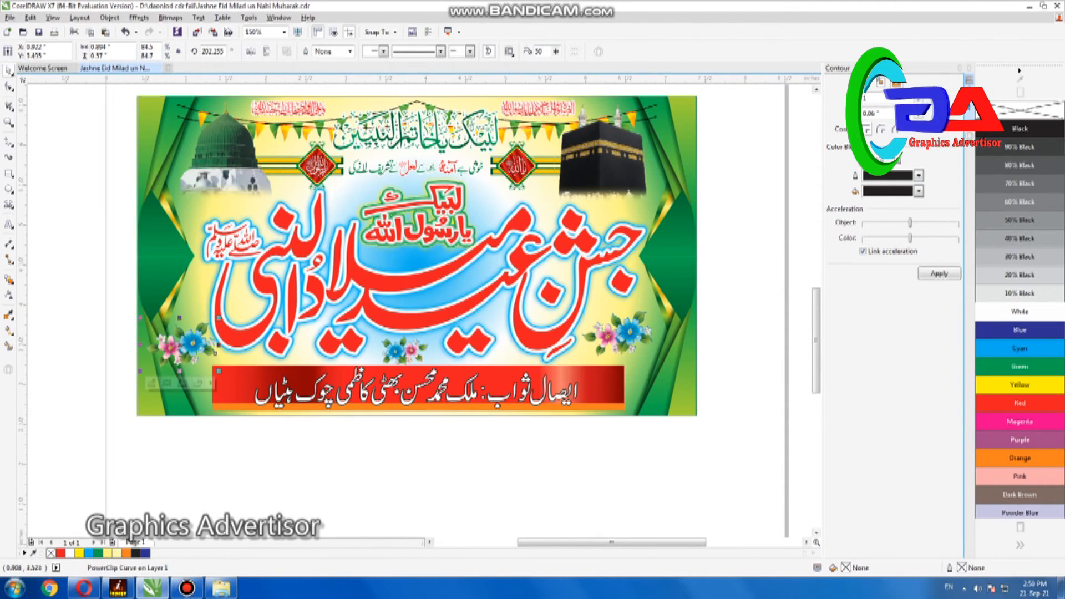
{"action": "key", "text": "F2"}
{"action": "left_click_drag", "start_coordinate": [120, 244], "coordinate": [328, 454]}
{"action": "left_click_drag", "start_coordinate": [405, 248], "coordinate": [389, 258]}
{"action": "left_click_drag", "start_coordinate": [318, 305], "coordinate": [311, 393]}
{"action": "right_click", "coordinate": [311, 393]}
{"action": "key", "text": "F4"}
{"action": "left_click_drag", "start_coordinate": [103, 487], "coordinate": [103, 375]}
{"action": "right_click", "coordinate": [103, 375]}
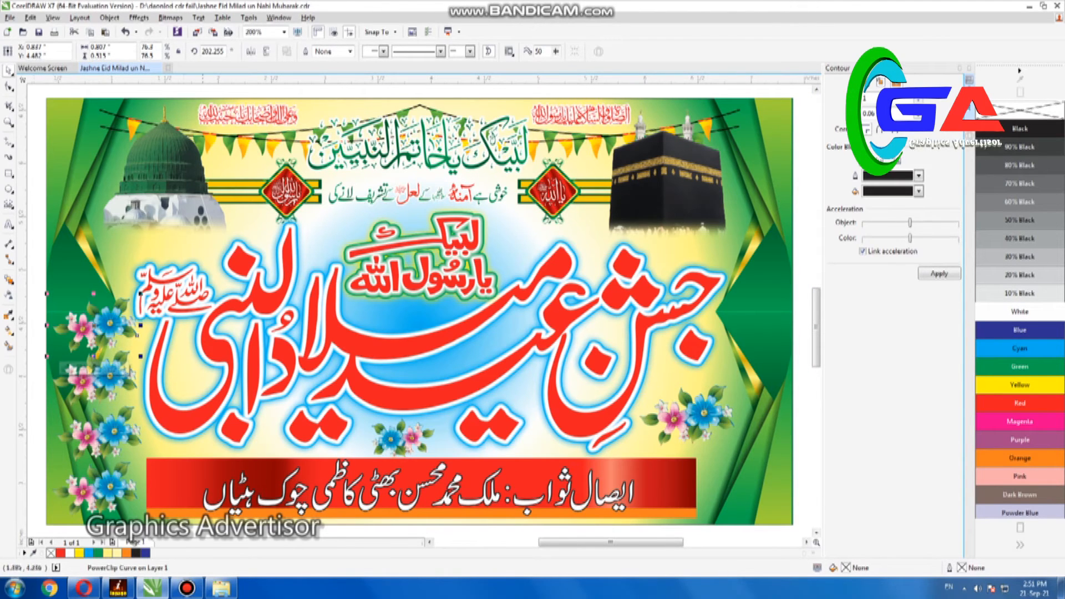
{"action": "left_click_drag", "start_coordinate": [171, 507], "coordinate": [171, 524]}
Copy the flower column to the banner's right edge and delete the earlier single cluster there
{"action": "left_click_drag", "start_coordinate": [80, 413], "coordinate": [716, 394]}
{"action": "right_click", "coordinate": [729, 410]}
{"action": "left_click", "coordinate": [692, 388]}
{"action": "left_click", "coordinate": [701, 414]}
{"action": "key", "text": "Delete"}
Import the designer's contact logo from the D drive
{"action": "left_click", "coordinate": [10, 18]}
{"action": "left_click", "coordinate": [34, 177]}
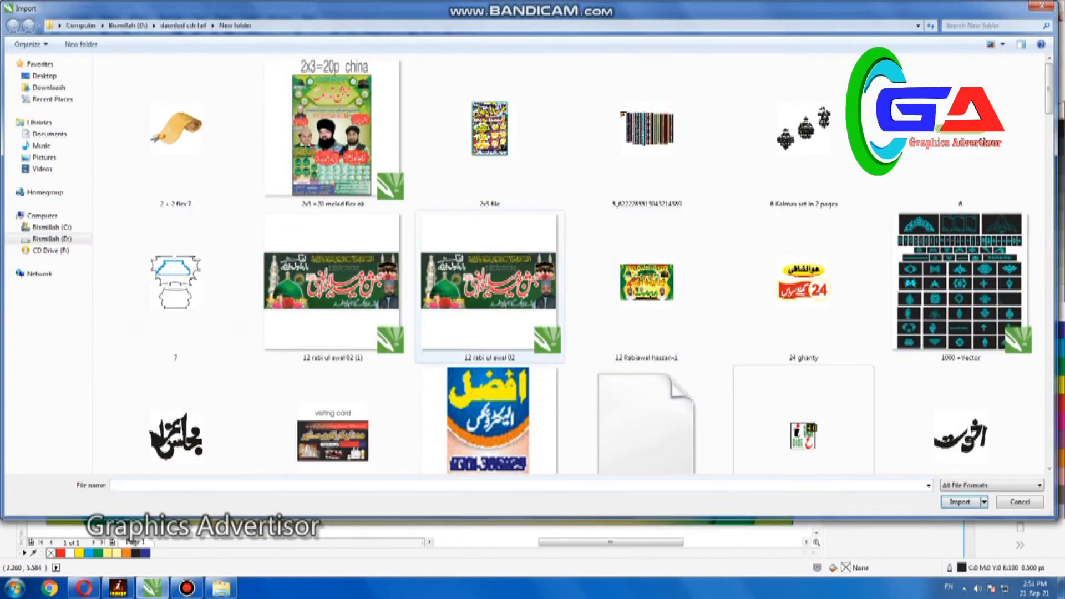
{"action": "left_click", "coordinate": [52, 239]}
{"action": "scroll", "coordinate": [960, 133], "scroll_direction": "down", "scroll_amount": 7}
{"action": "double_click", "coordinate": [961, 134]}
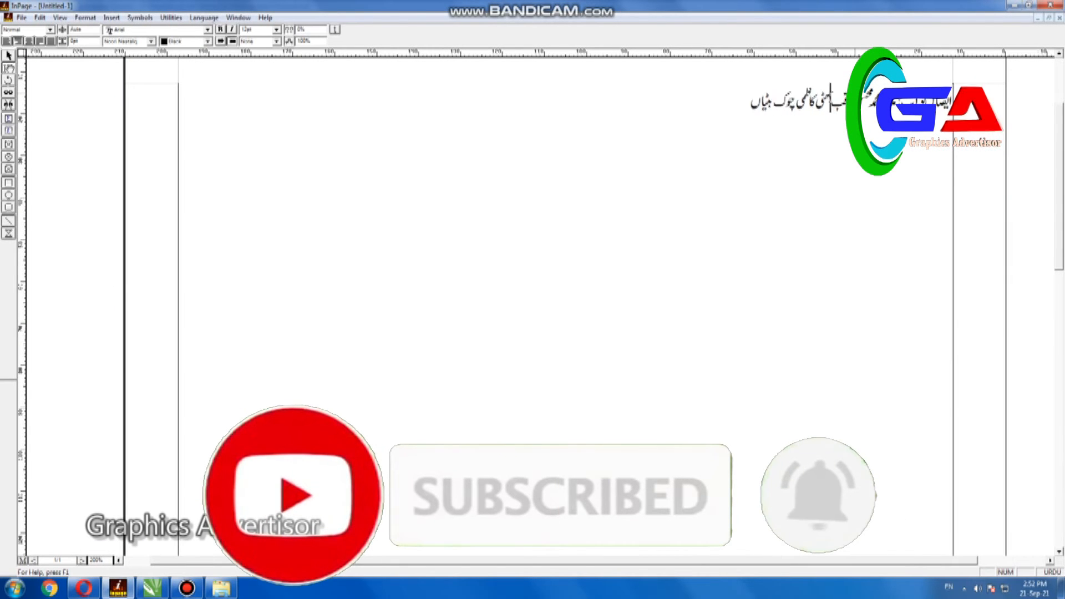
Copy the corrected dedication line from InPage and paste it into the CorelDRAW banner in place of the old line
{"action": "right_click", "coordinate": [445, 162]}
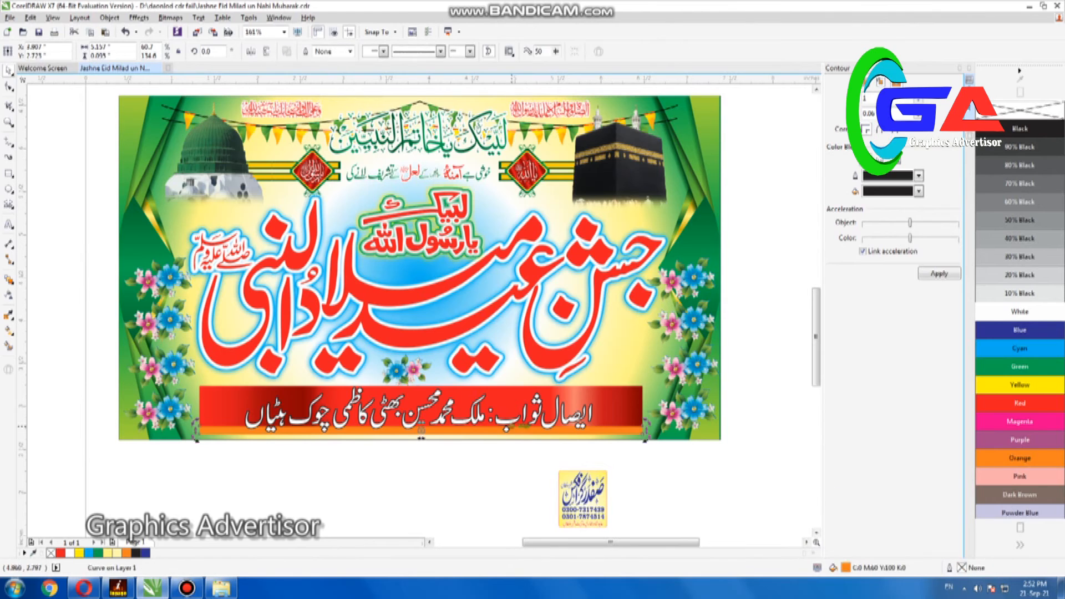
{"action": "left_click", "coordinate": [514, 413]}
{"action": "key", "text": "Delete"}
{"action": "right_click", "coordinate": [382, 508]}
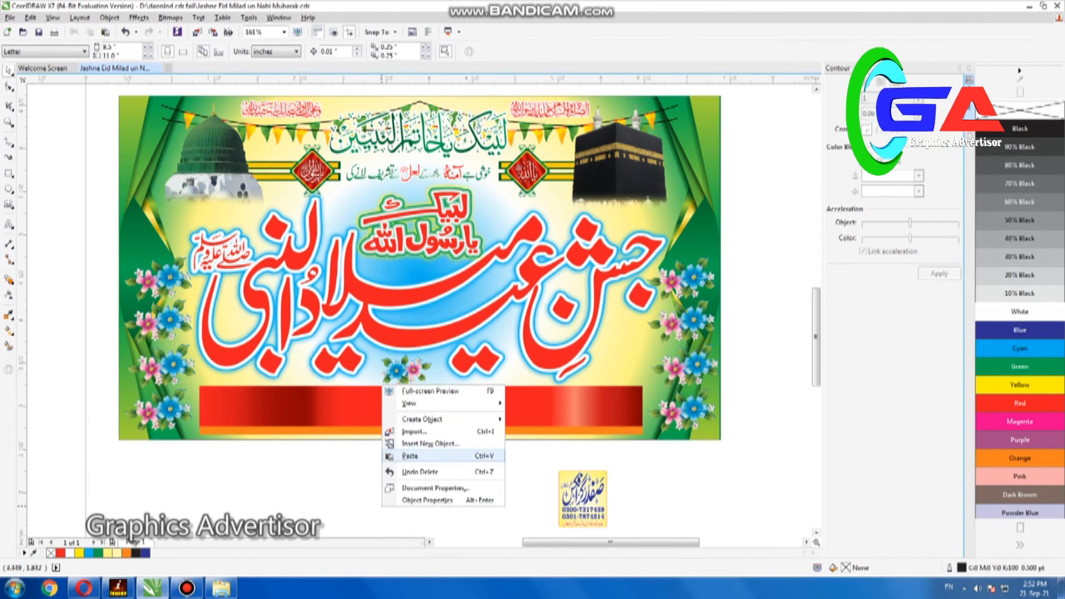
{"action": "left_click", "coordinate": [413, 455]}
Scale the pasted dedication line down and position it inside the red bar
{"action": "key", "text": "F4"}
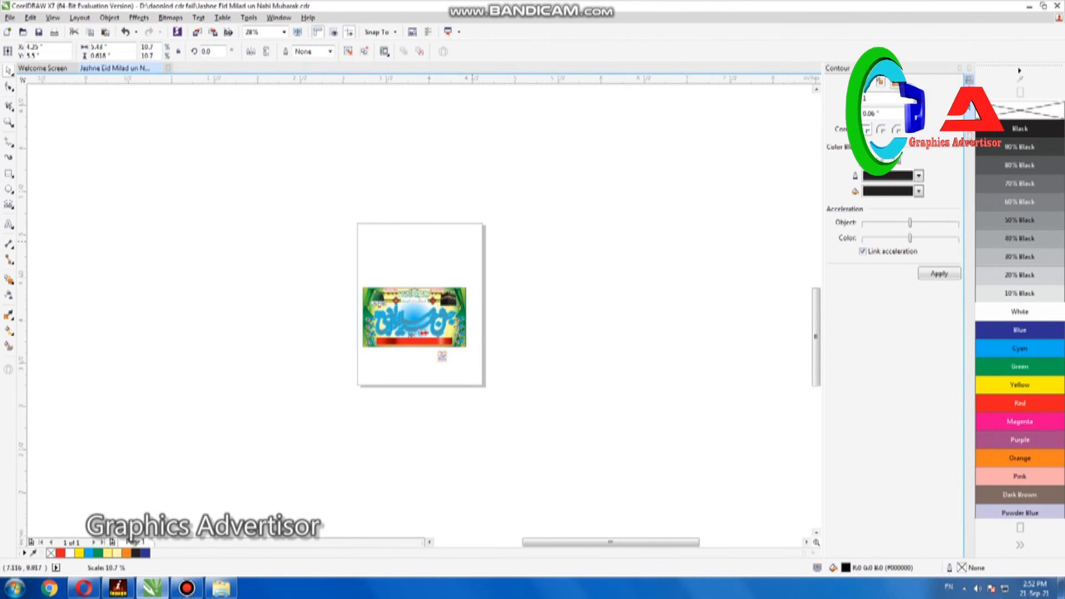
{"action": "key", "text": "F4"}
{"action": "left_click_drag", "start_coordinate": [441, 187], "coordinate": [428, 401]}
{"action": "left_click_drag", "start_coordinate": [651, 427], "coordinate": [611, 381]}
{"action": "key", "text": "Down"}
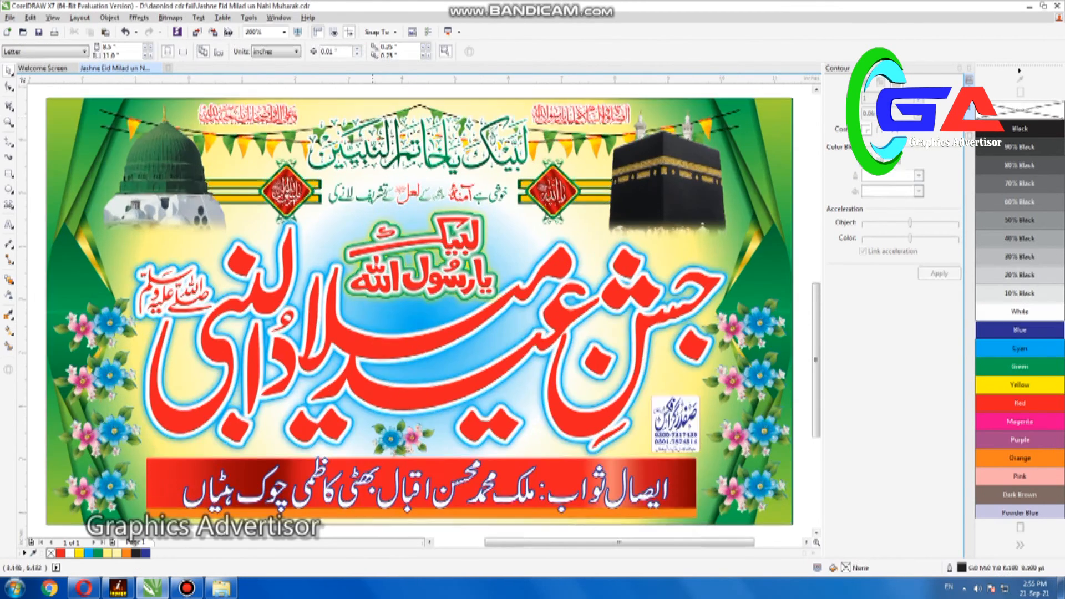
Add a line of 24 pt Arial text with a person's name beneath the banner
{"action": "scroll", "coordinate": [287, 352], "scroll_direction": "down", "scroll_amount": 2}
{"action": "key", "text": "F8"}
{"action": "left_click", "coordinate": [288, 351]}
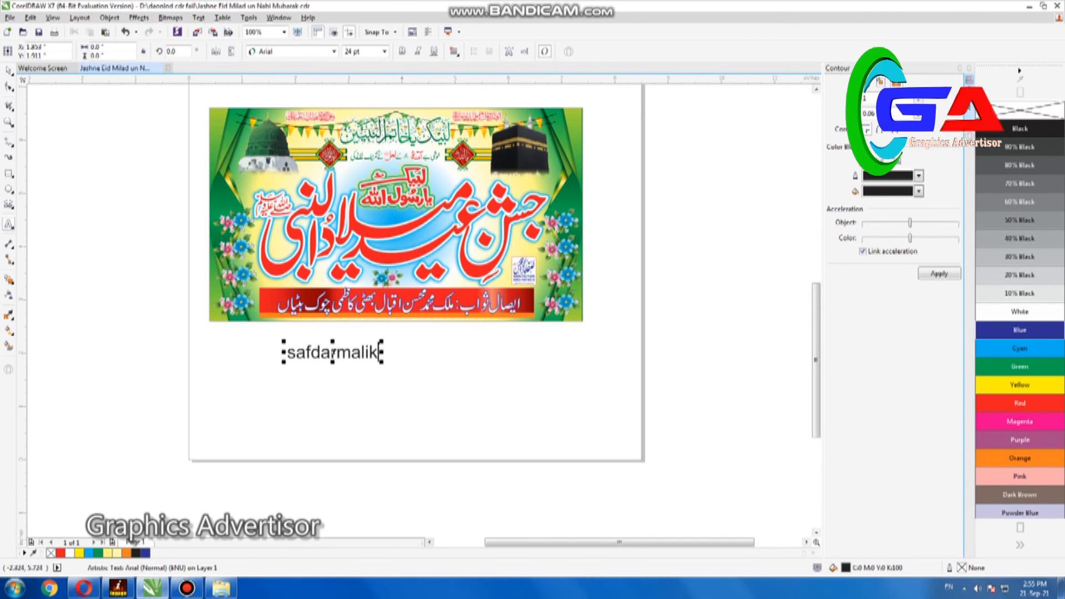
{"action": "left_click", "coordinate": [99, 240]}
{"action": "key", "text": "z"}
{"action": "left_click_drag", "start_coordinate": [248, 343], "coordinate": [404, 388]}
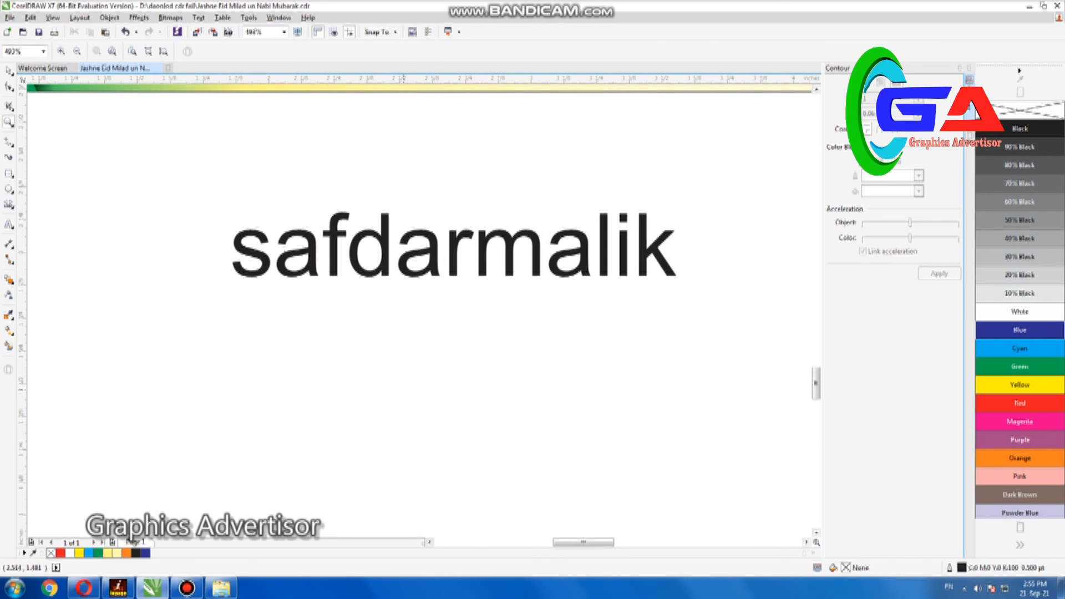
Delete the name text beneath the banner
{"action": "key", "text": "F4"}
{"action": "key", "text": "space"}
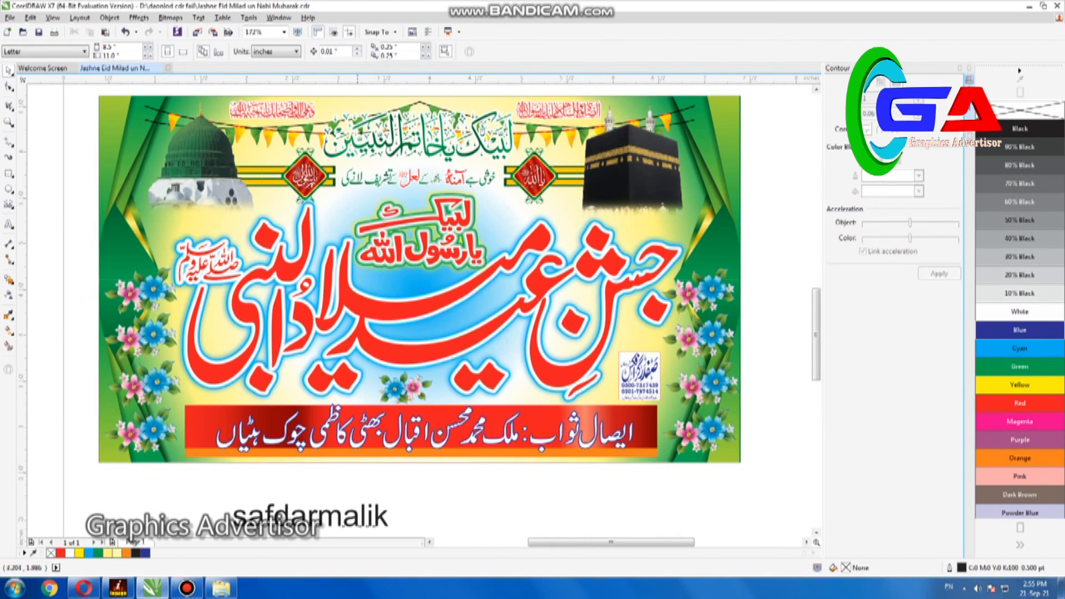
{"action": "left_click", "coordinate": [357, 519]}
{"action": "key", "text": "Delete"}
{"action": "key", "text": "F4"}
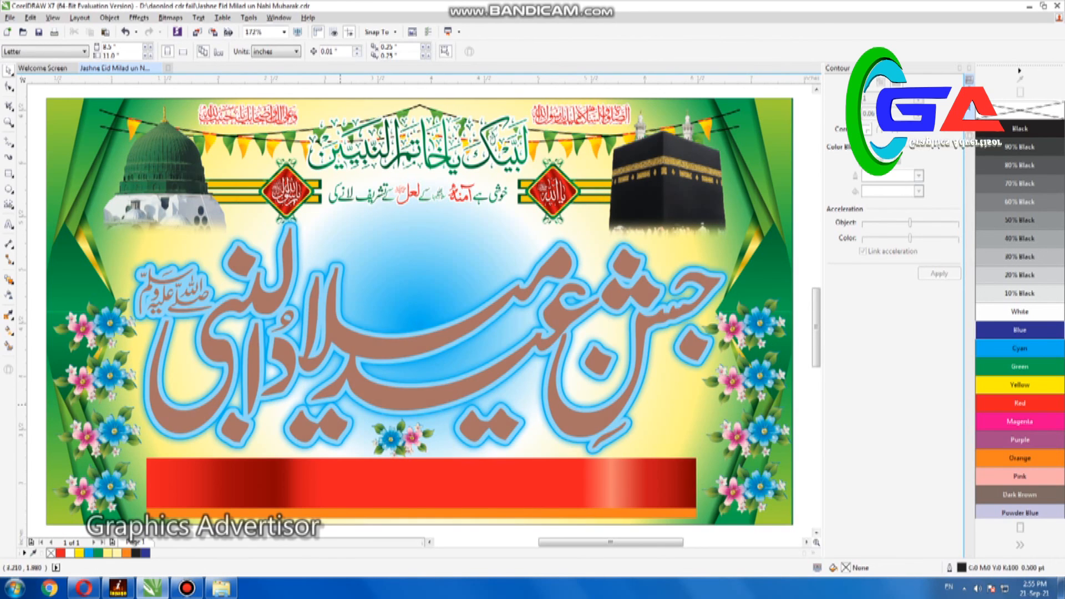